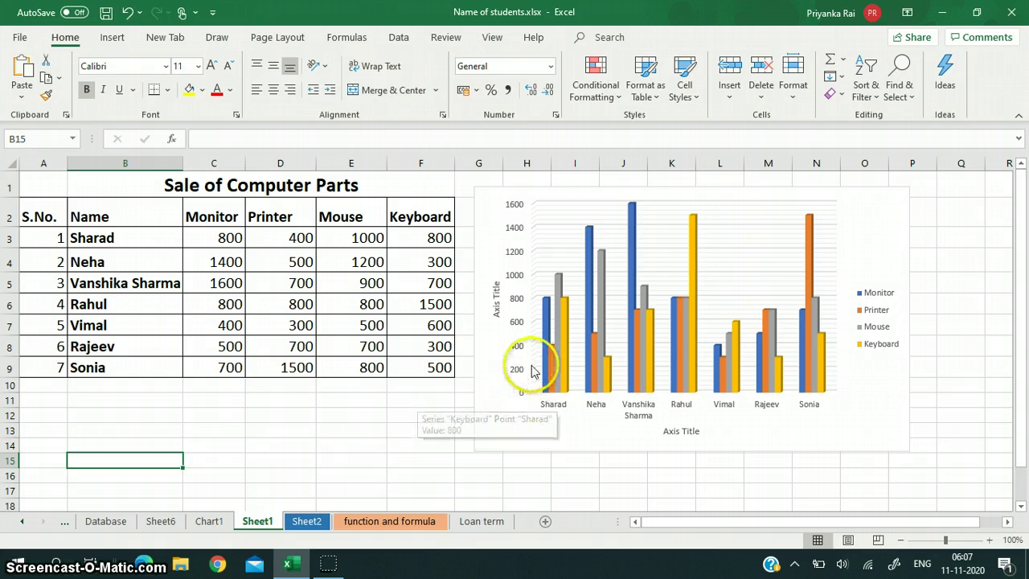
# - Turn the chart's primary horizontal and primary vertical axis titles off and back on
pyautogui.click(504, 370)
pyautogui.click(490, 378)
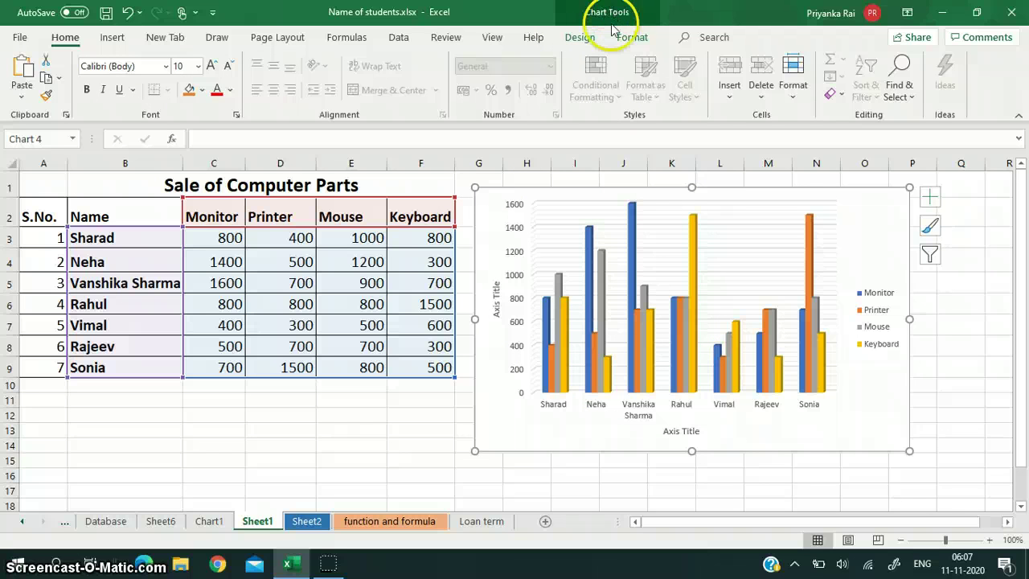
pyautogui.click(578, 37)
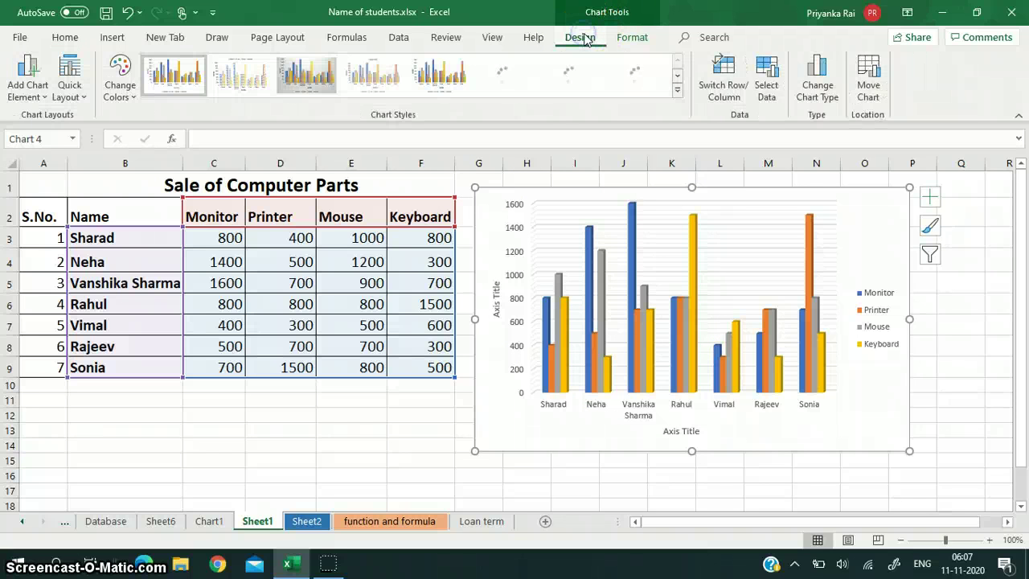
pyautogui.click(42, 96)
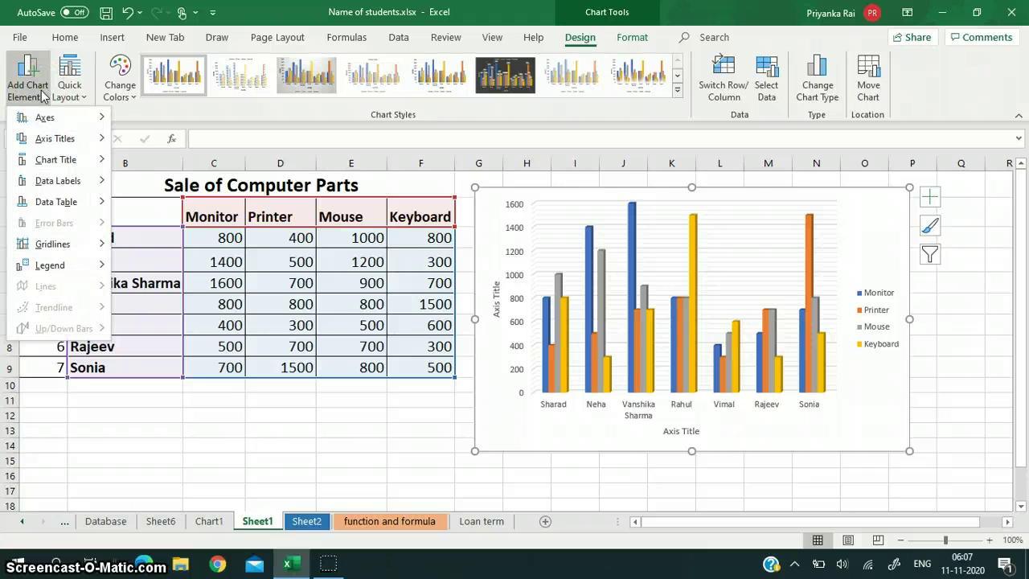
pyautogui.click(70, 142)
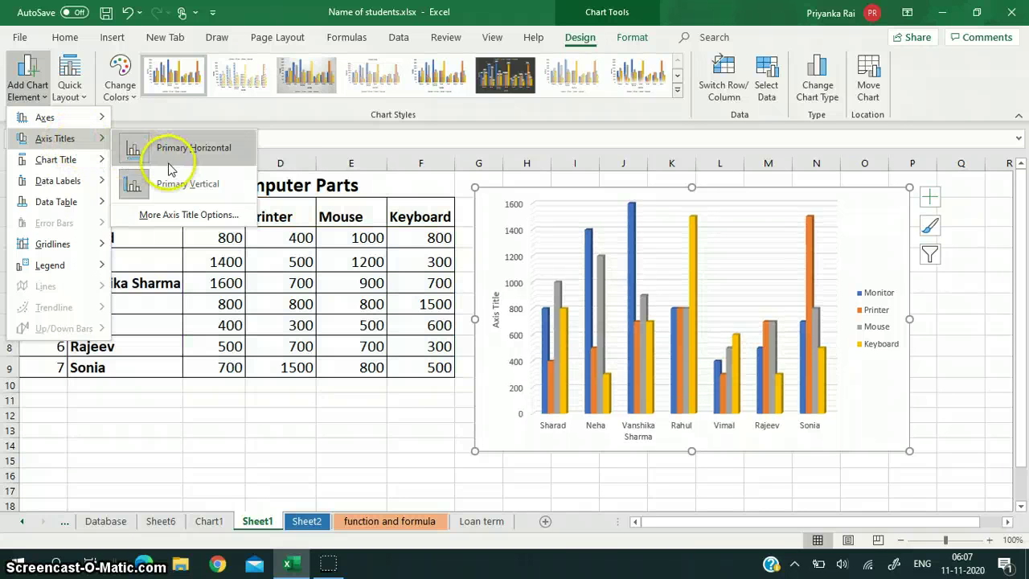
pyautogui.click(134, 155)
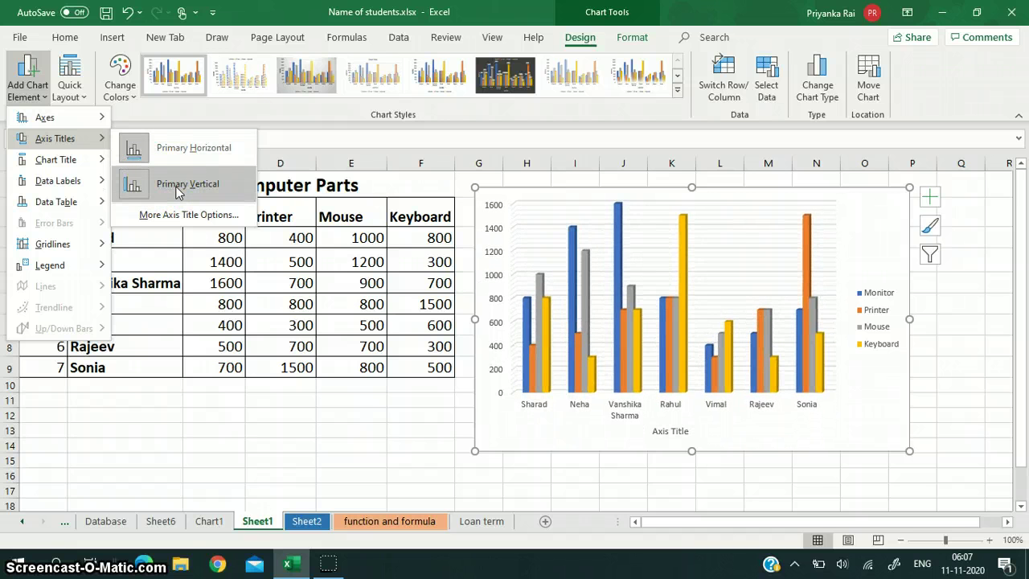
pyautogui.click(177, 158)
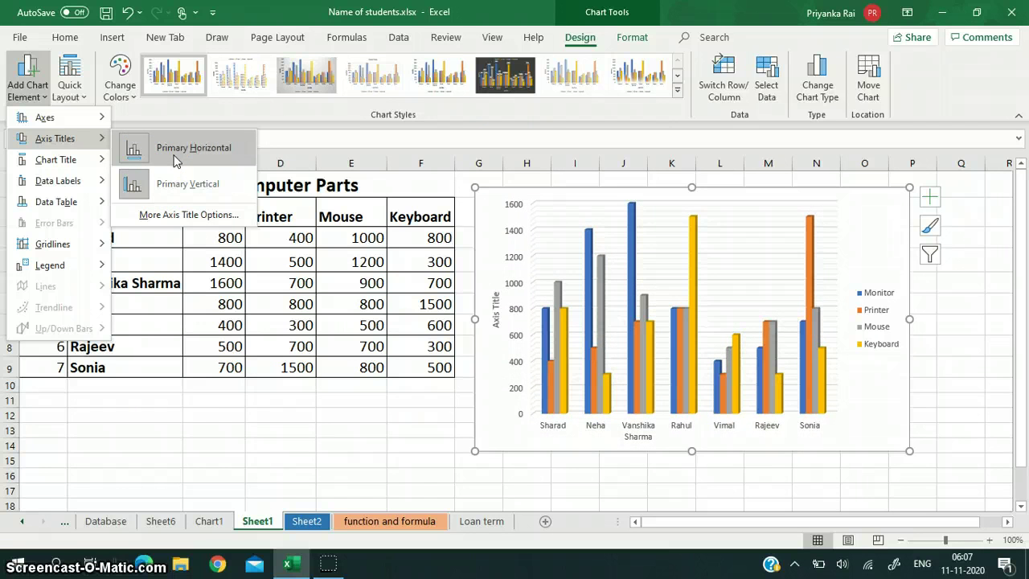
pyautogui.click(190, 196)
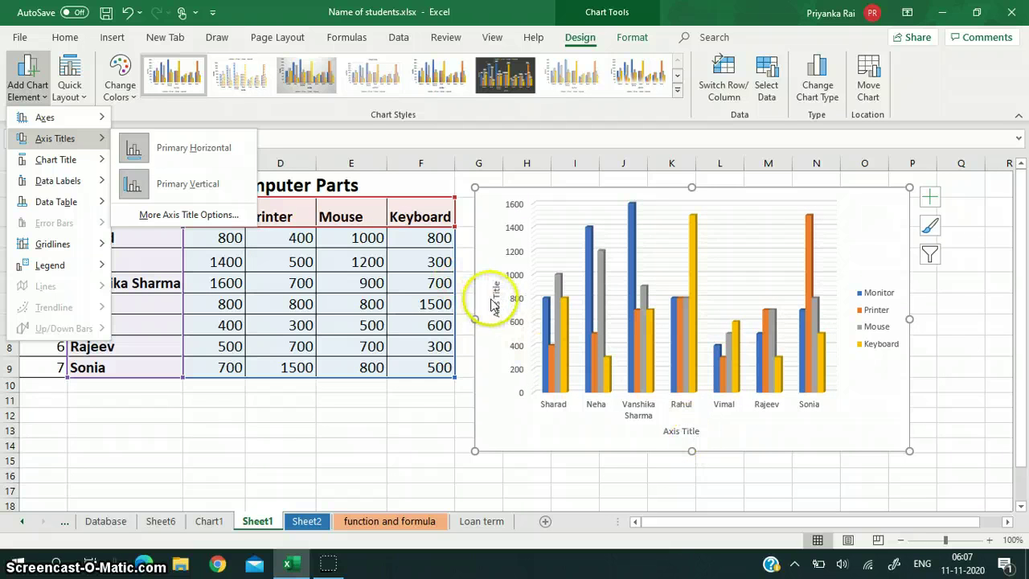
pyautogui.click(193, 152)
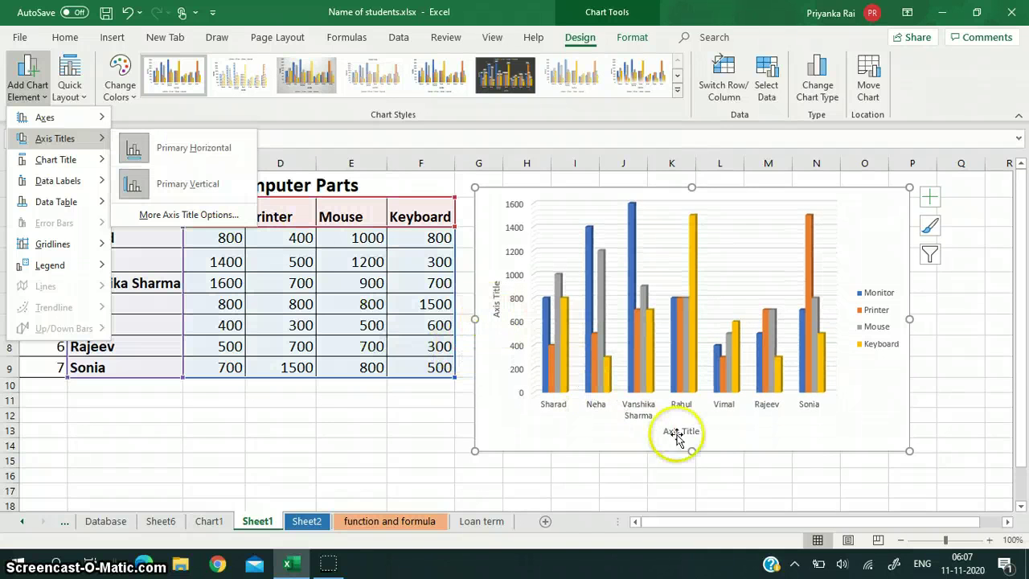
# - Replace the placeholder text of the chart's horizontal axis title with "Name"
pyautogui.click(681, 432)
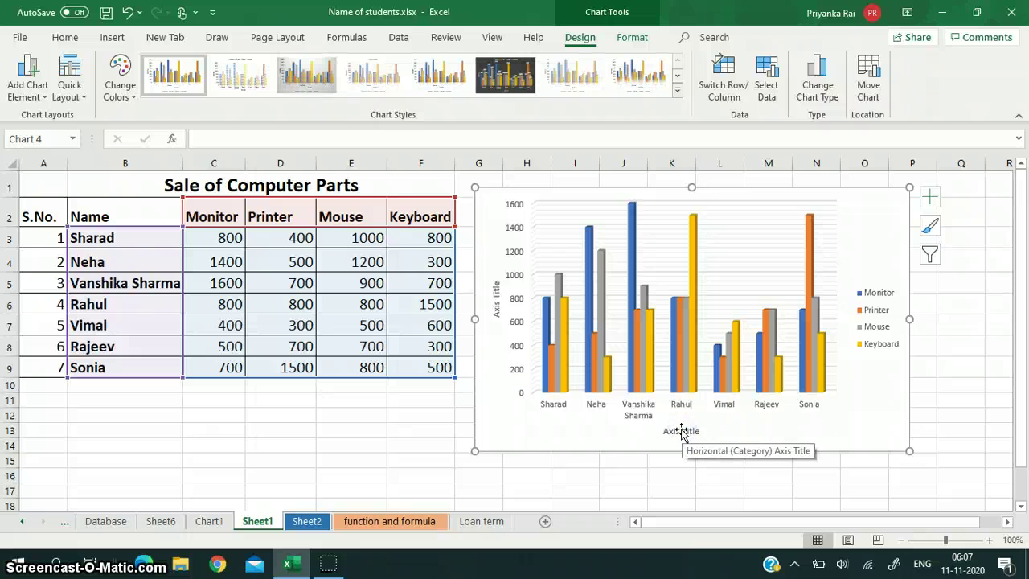
pyautogui.click(667, 431)
pyautogui.click(685, 430)
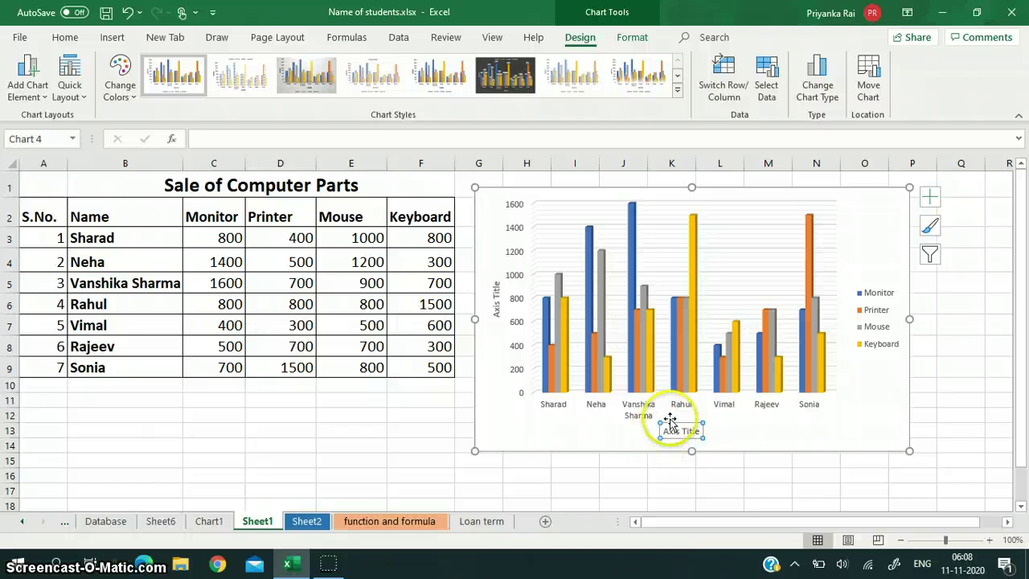
pyautogui.click(662, 431)
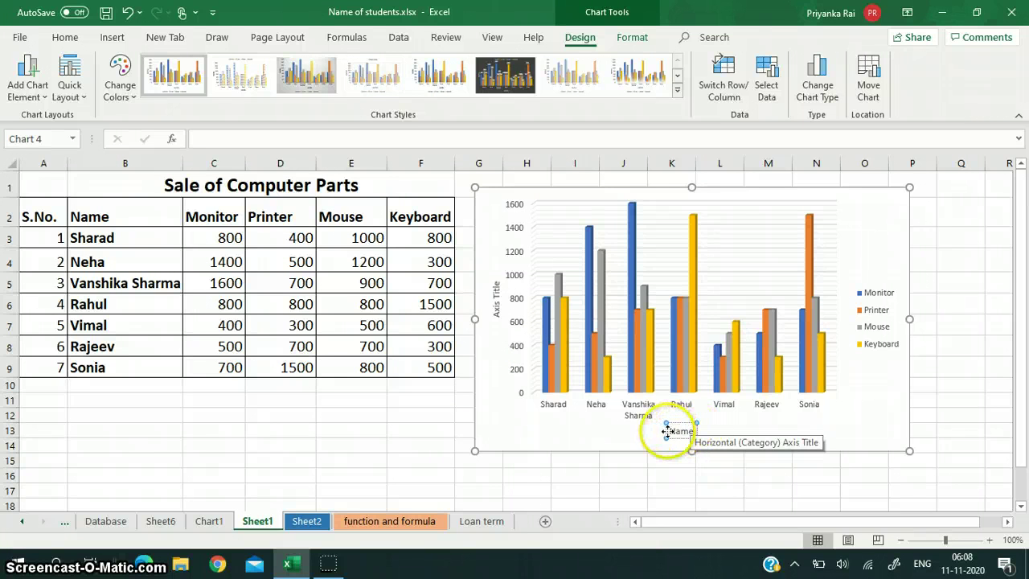
# - Format the horizontal axis title "Name" as 12-point bold red text
pyautogui.moveTo(668, 432); pyautogui.dragTo(701, 432)
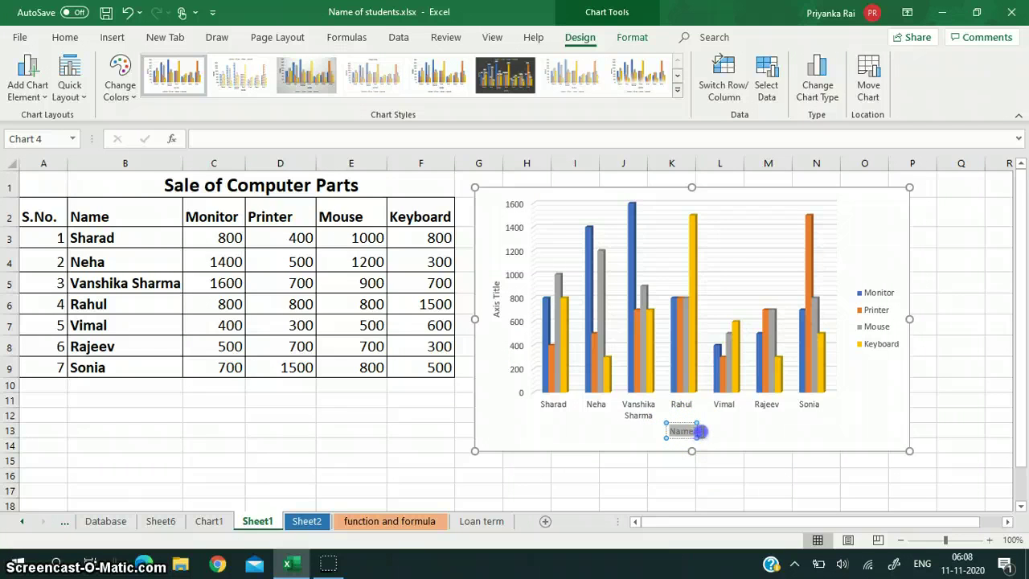
pyautogui.click(65, 37)
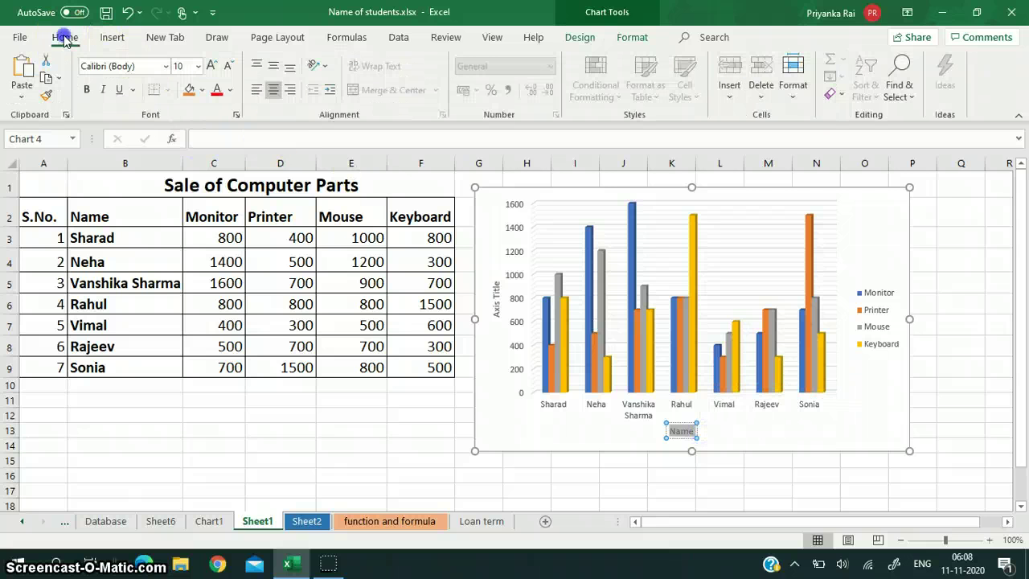
pyautogui.click(198, 66)
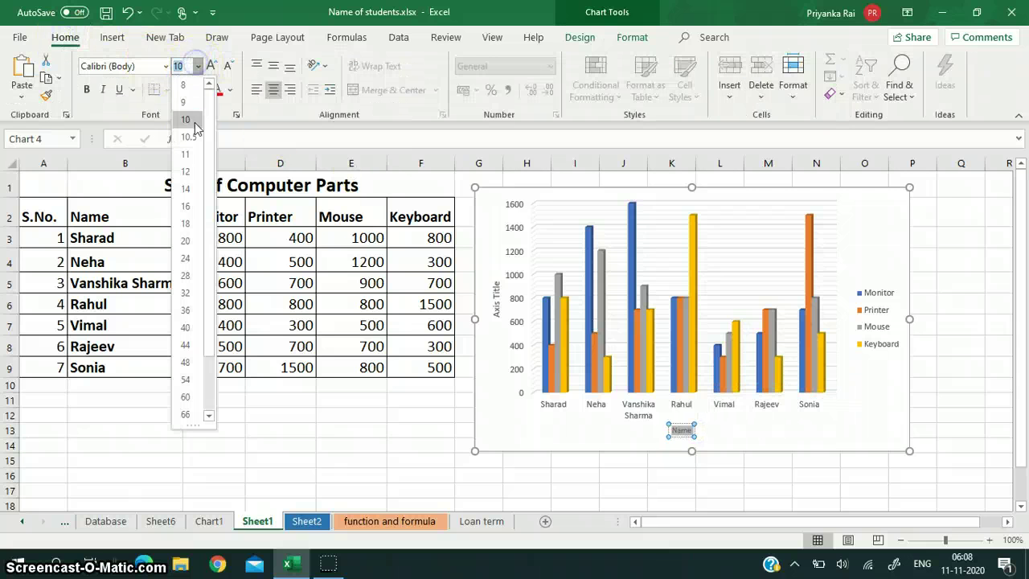
pyautogui.click(186, 171)
pyautogui.click(87, 89)
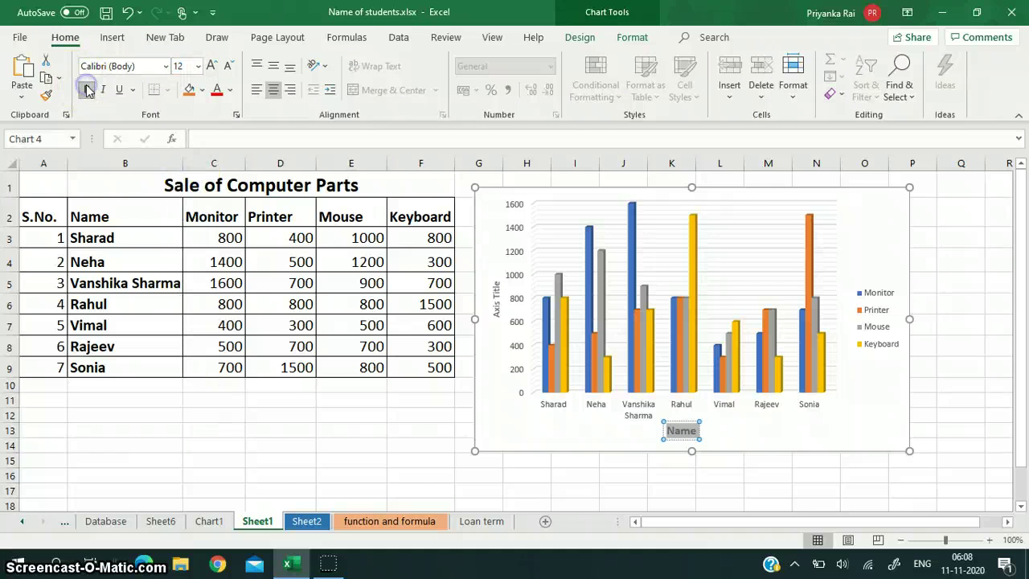
pyautogui.click(232, 90)
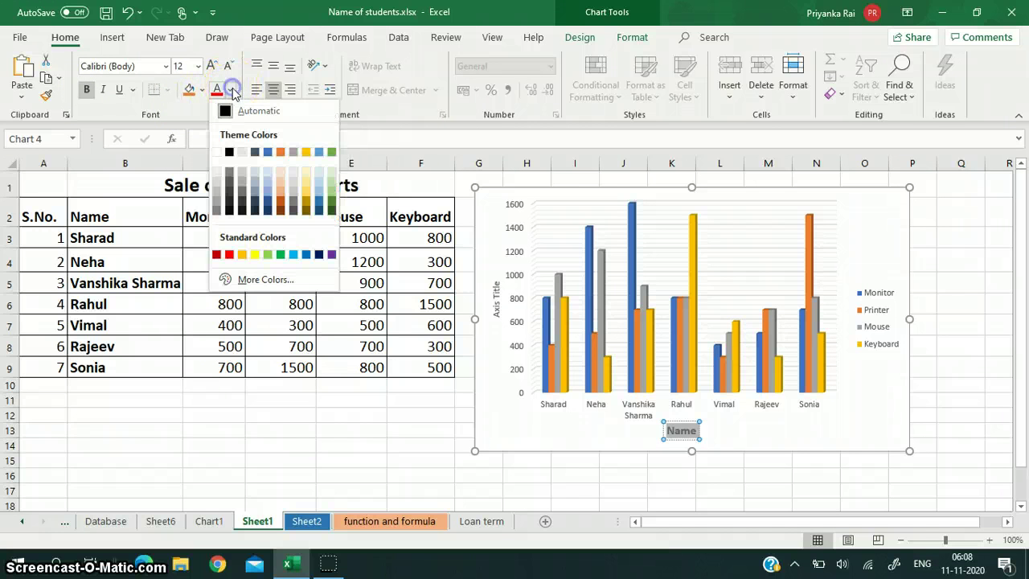
pyautogui.click(218, 92)
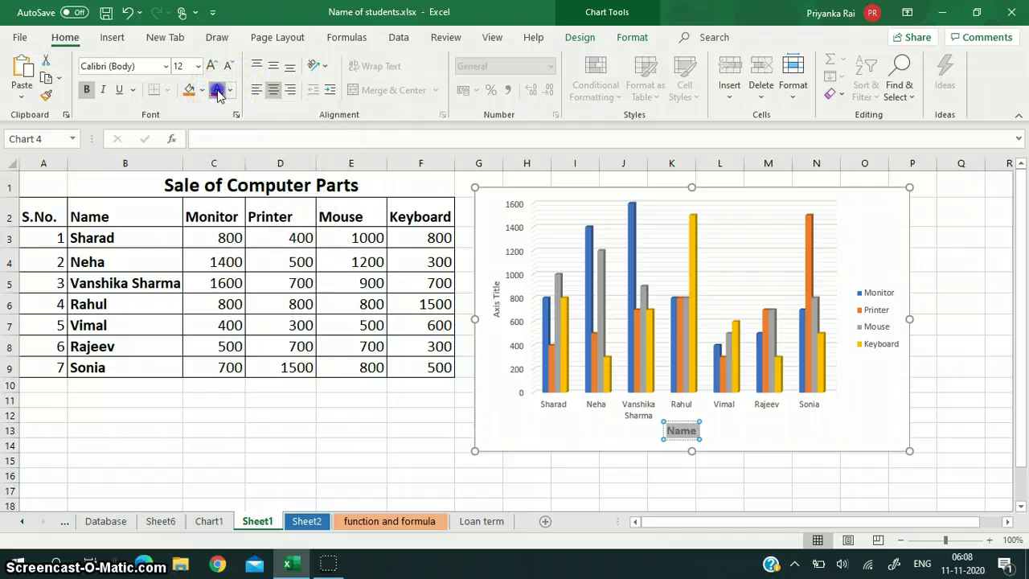
# - Change the vertical axis title to "Number" and format it as 14-point red text
pyautogui.click(496, 300)
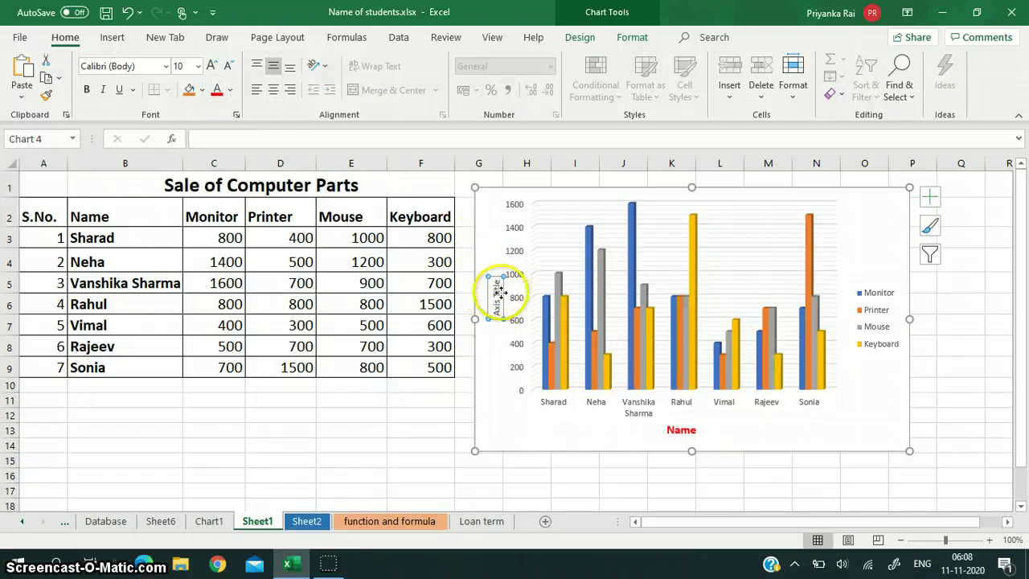
pyautogui.click(493, 279)
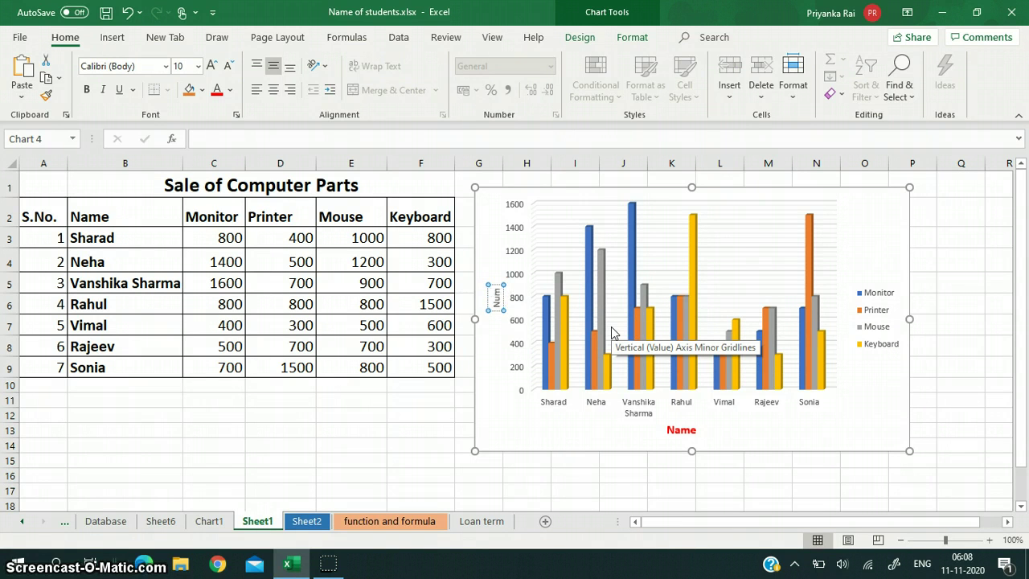
pyautogui.click(496, 311)
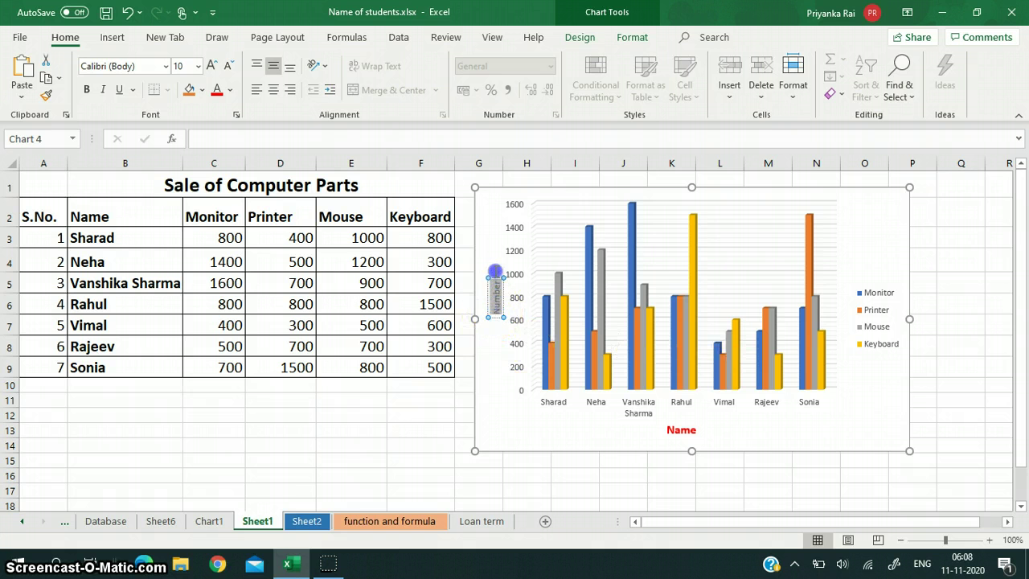
pyautogui.click(197, 68)
pyautogui.click(193, 188)
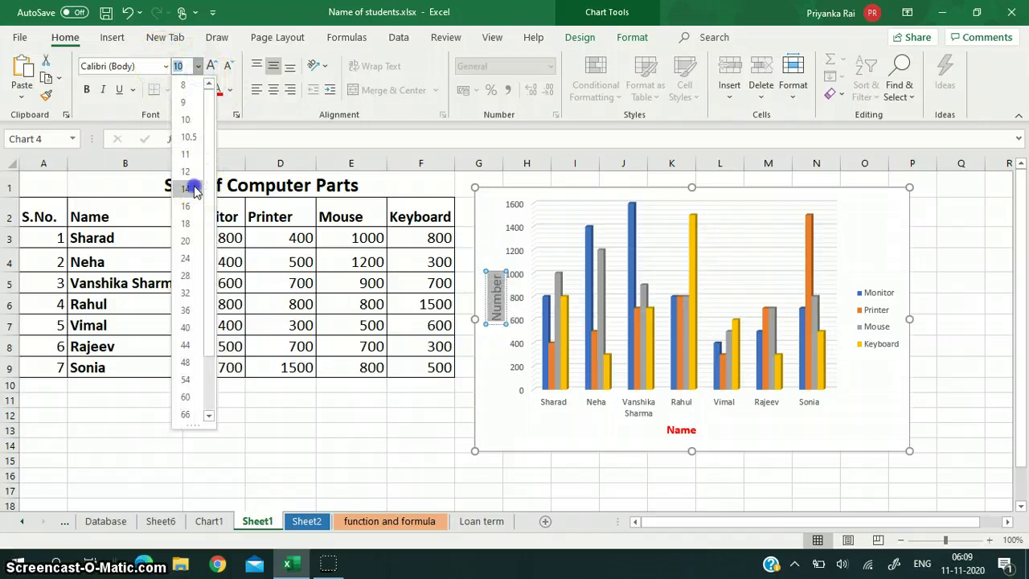
pyautogui.click(216, 90)
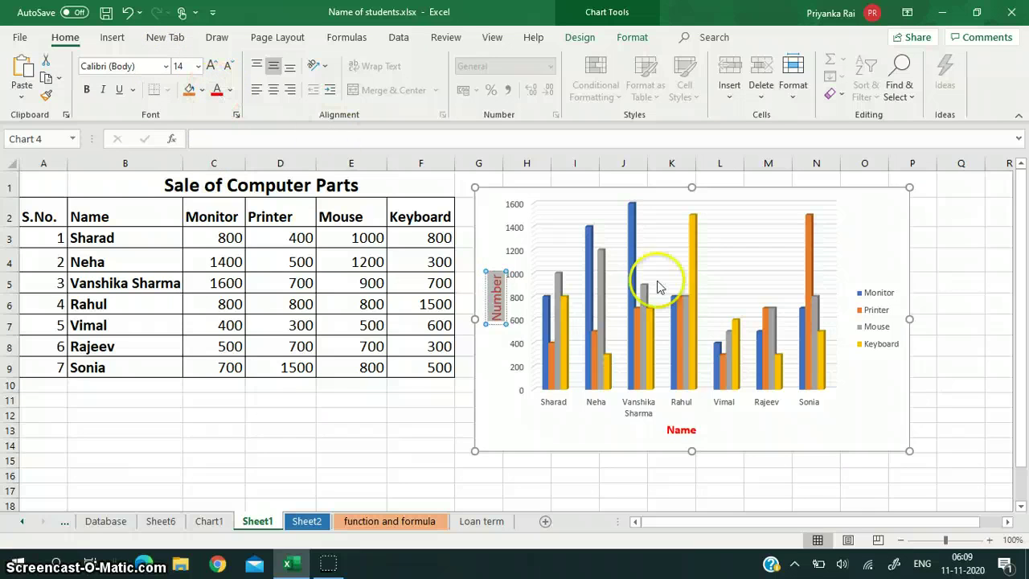
# - Enlarge the chart to reach about column P and row 17, and add a chart title
pyautogui.moveTo(909, 451); pyautogui.dragTo(966, 493)
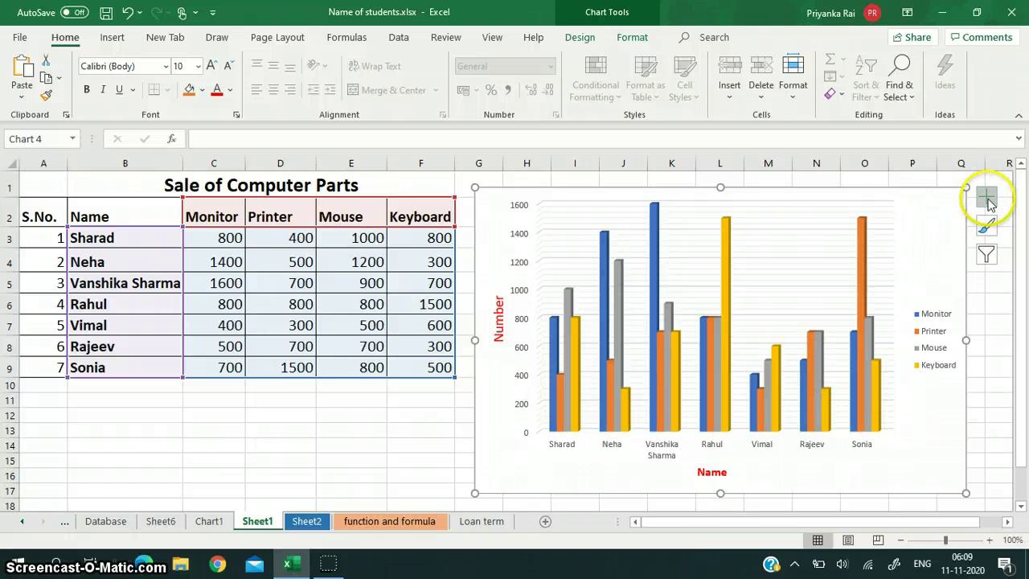
pyautogui.click(988, 201)
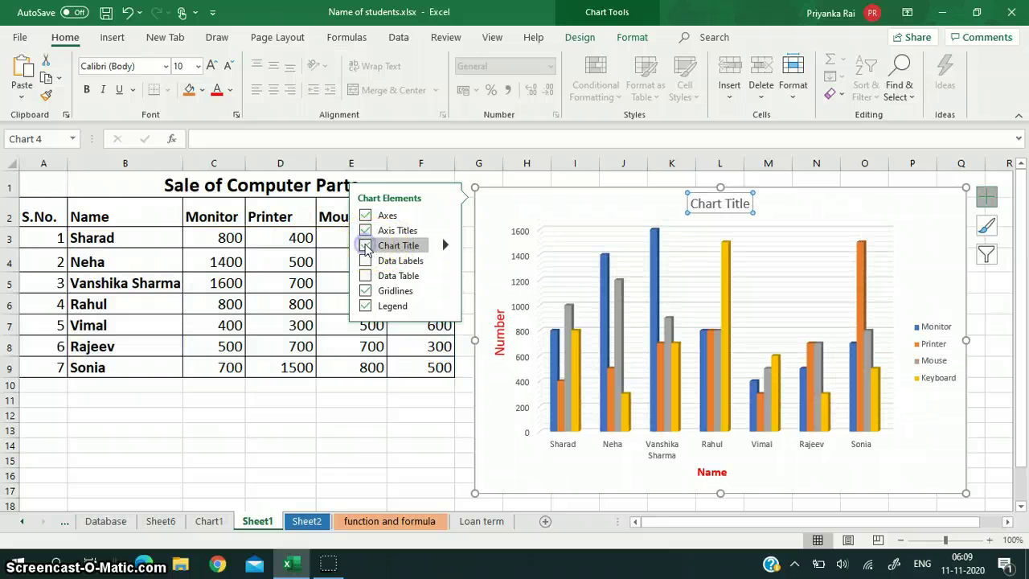
pyautogui.click(365, 246)
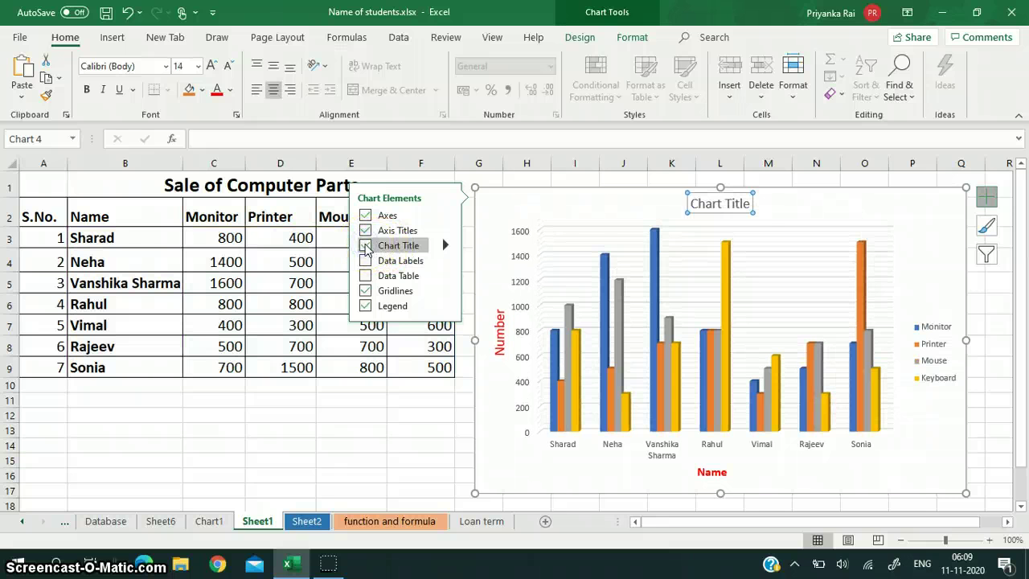
# - Replace the chart title's placeholder text with "Sale of Computer Parts"
pyautogui.click(718, 204)
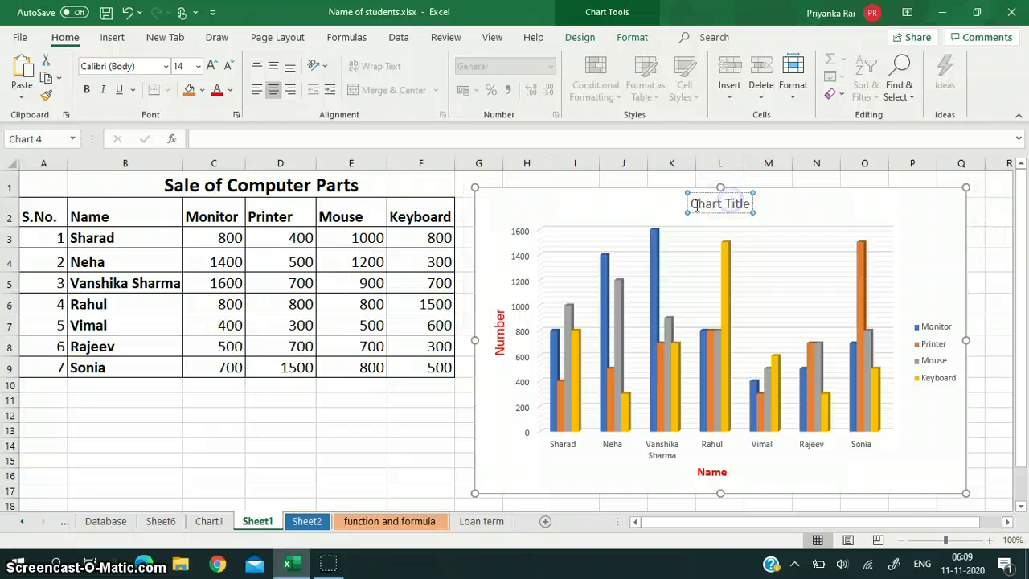
pyautogui.click(689, 204)
pyautogui.moveTo(702, 204); pyautogui.dragTo(752, 212)
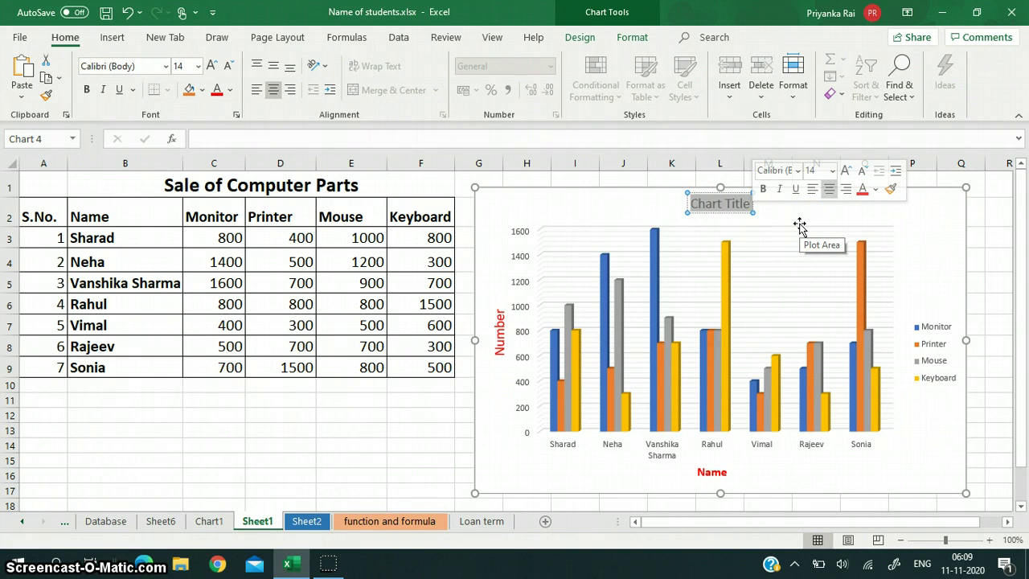
pyautogui.write('Sal')
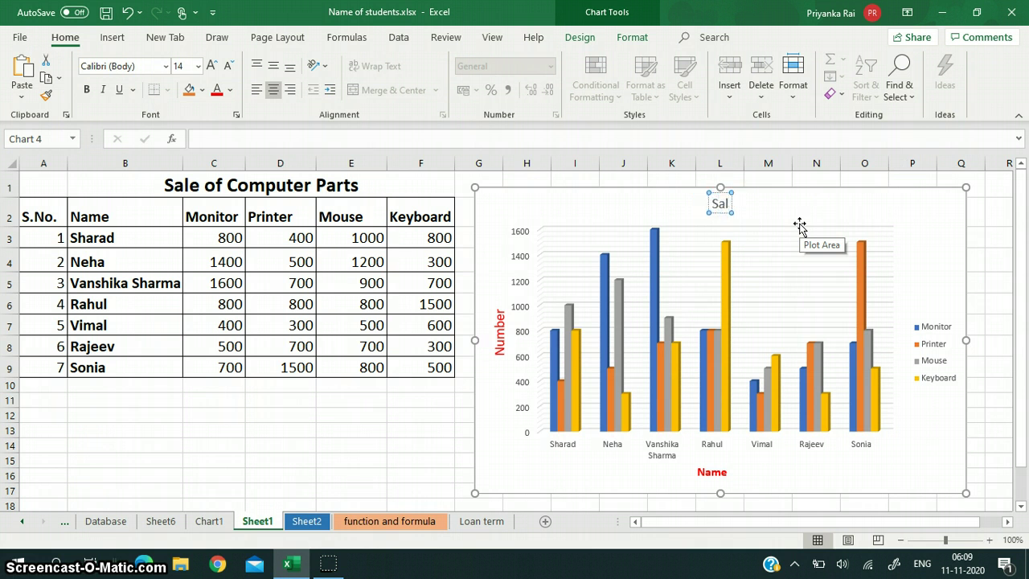
pyautogui.write('e of')
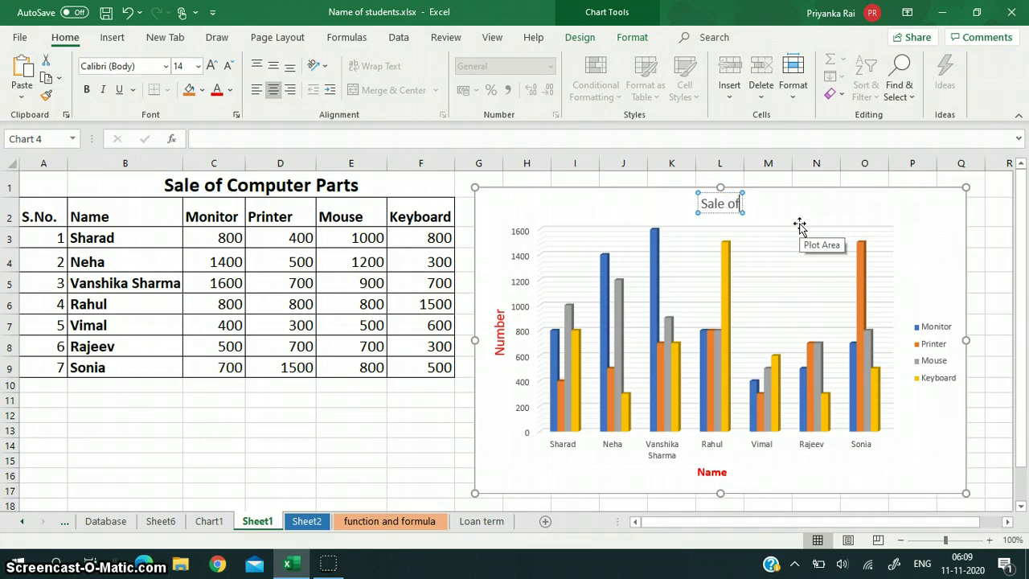
pyautogui.write(' Comp')
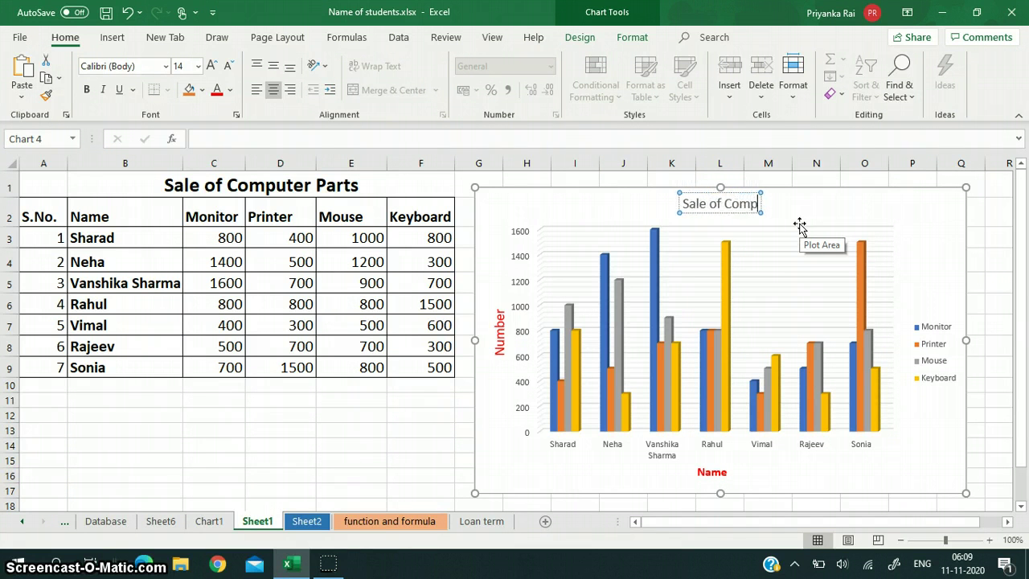
pyautogui.write('uter Parts')
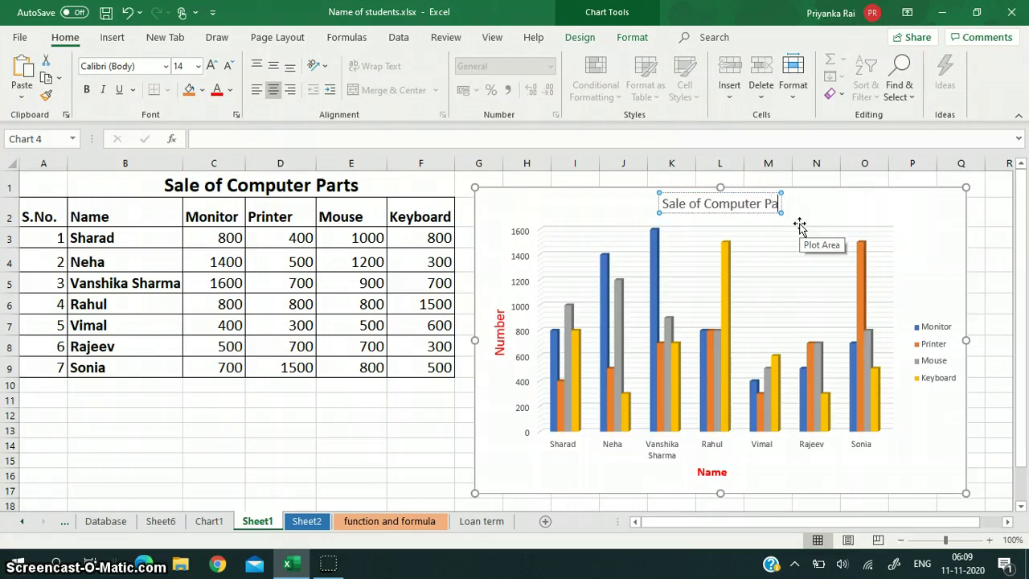
pyautogui.click(764, 234)
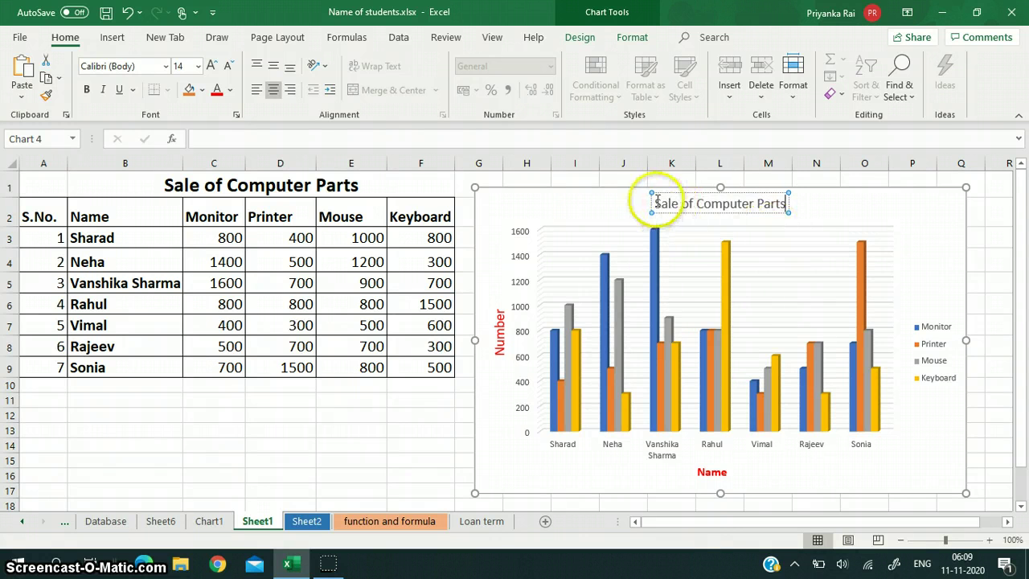
# - Set the font color of the whole chart title to the standard red
pyautogui.moveTo(657, 202); pyautogui.dragTo(772, 210)
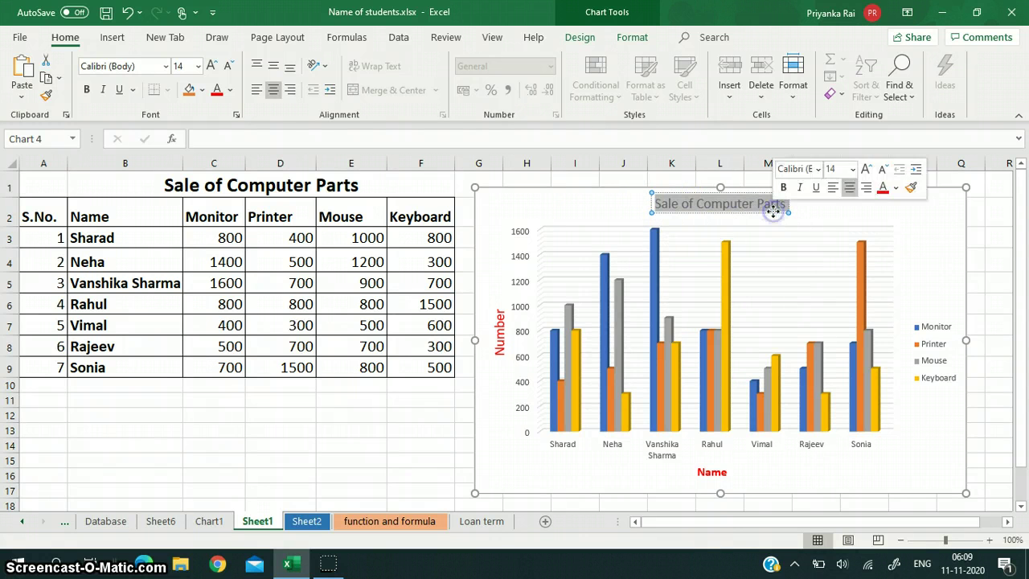
pyautogui.click(232, 90)
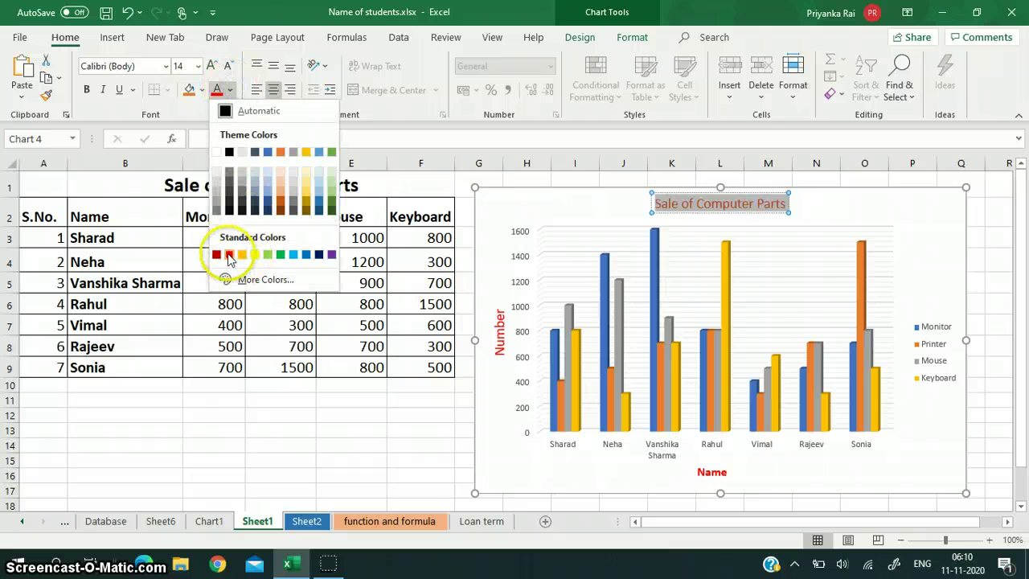
pyautogui.click(229, 255)
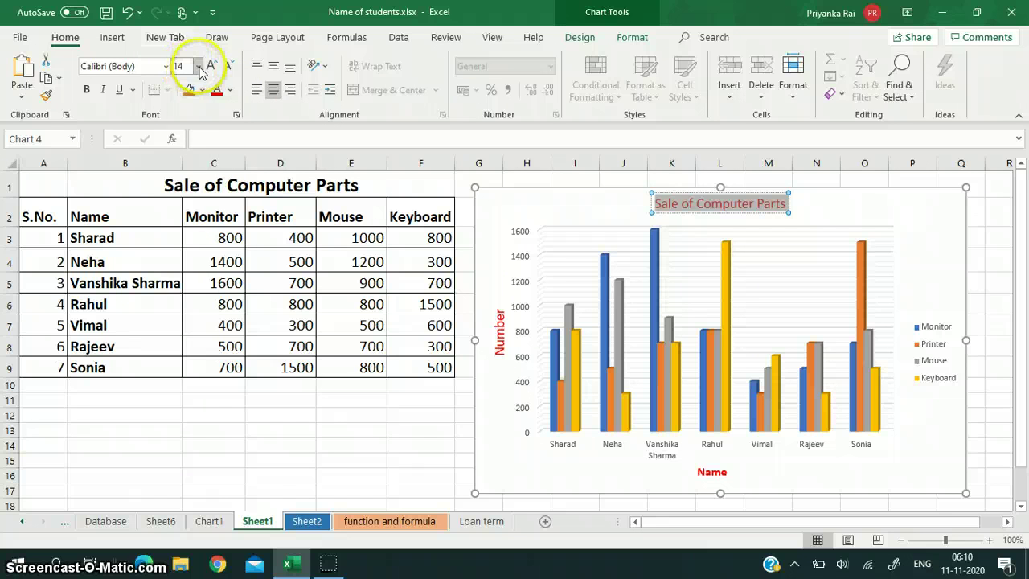
# - Set the chart title's font size to 24 points and make it bold
pyautogui.click(199, 68)
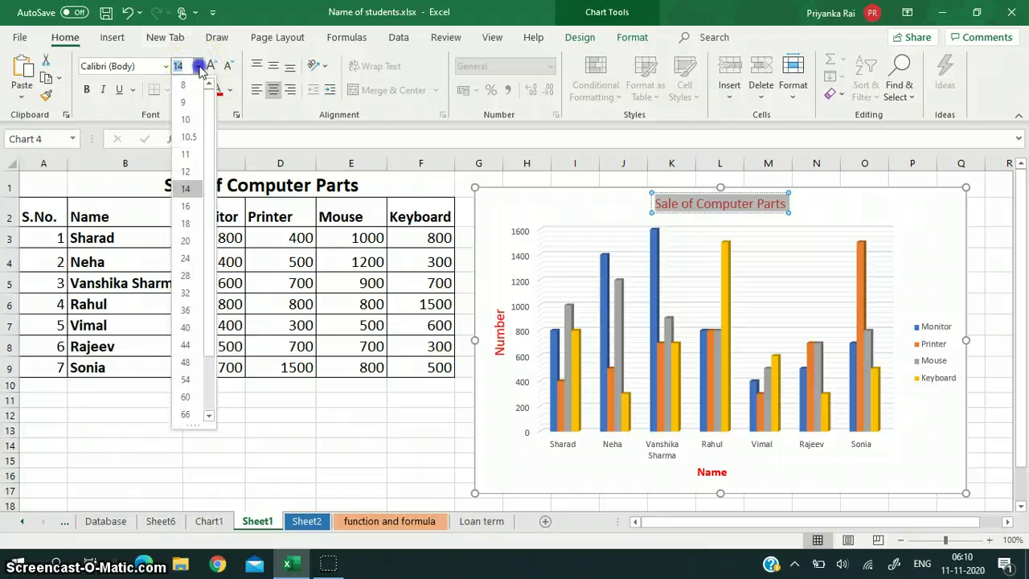
pyautogui.click(188, 258)
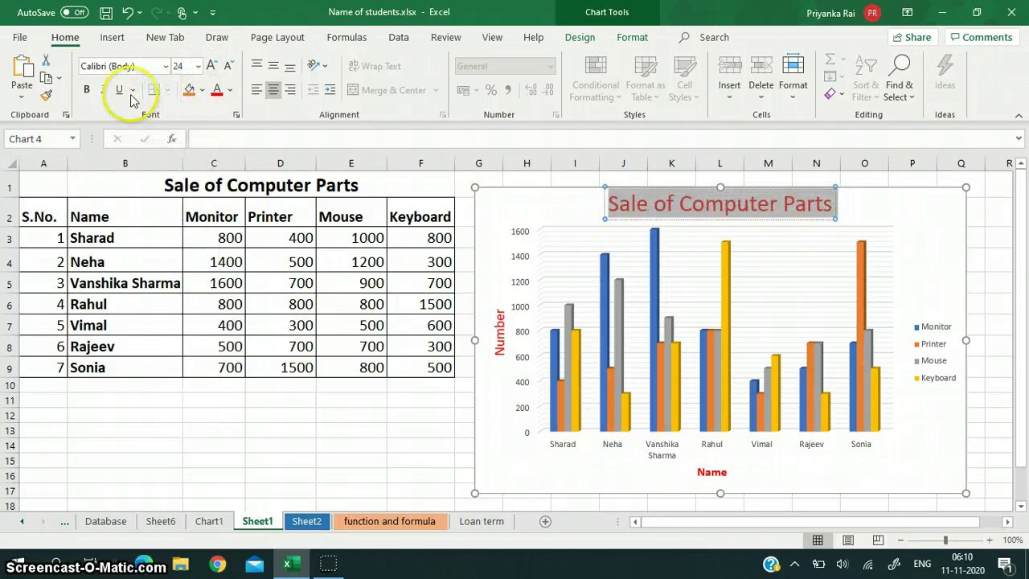
pyautogui.click(87, 91)
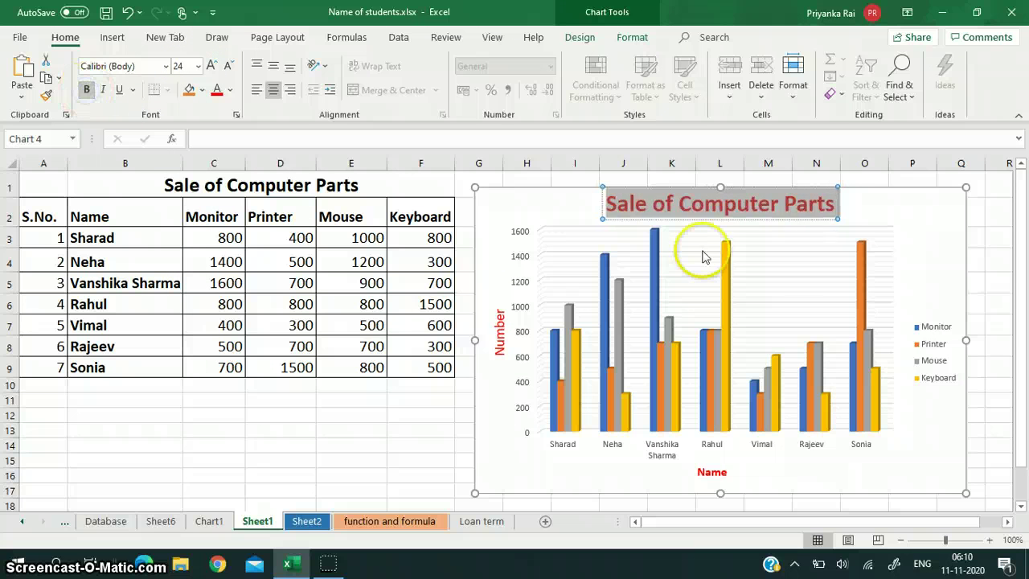
pyautogui.click(914, 239)
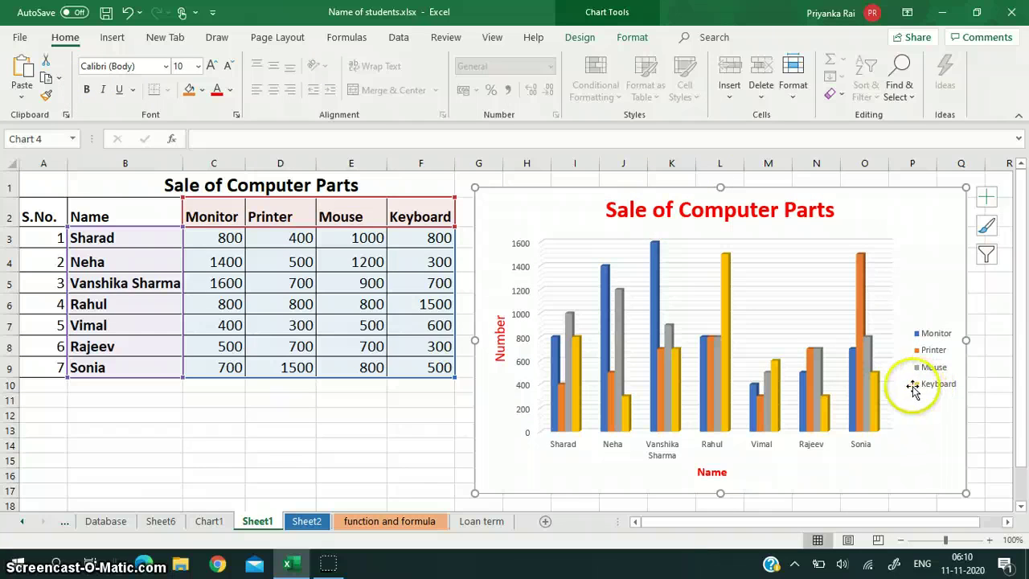
# - Try data labels on the chart and remove them, and add a data table beneath the columns
pyautogui.click(991, 201)
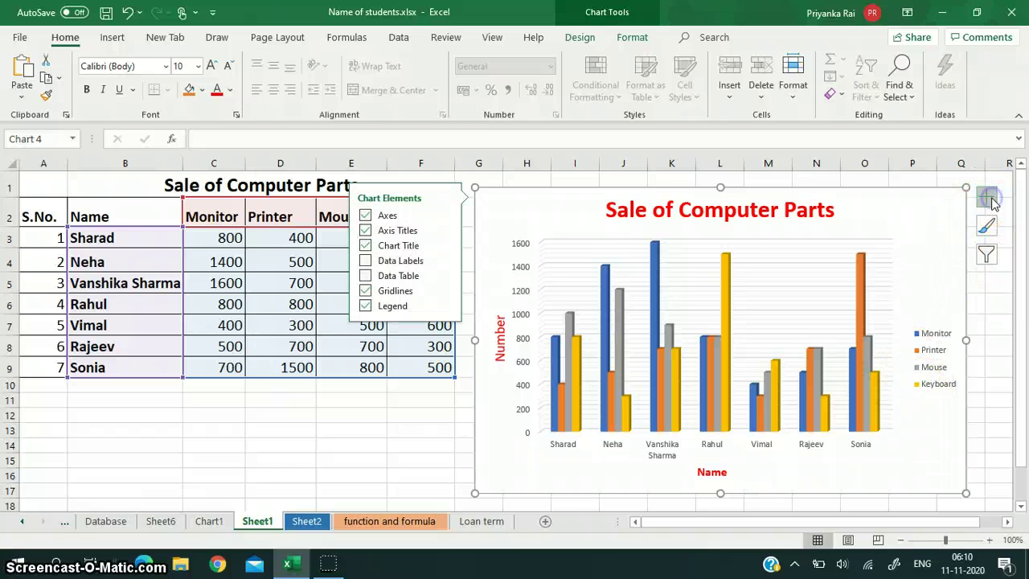
pyautogui.click(367, 260)
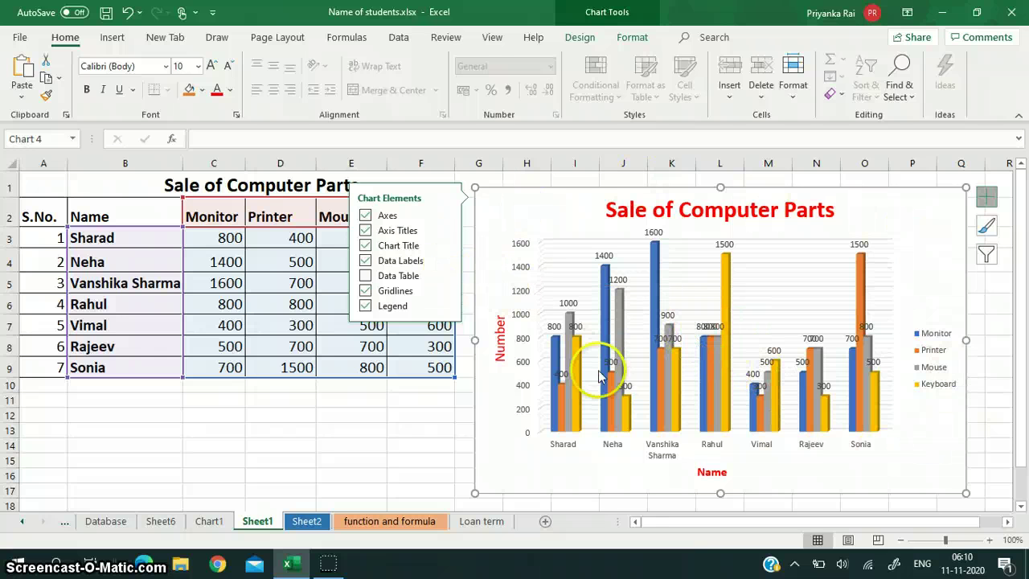
pyautogui.click(366, 260)
pyautogui.click(365, 275)
pyautogui.click(366, 275)
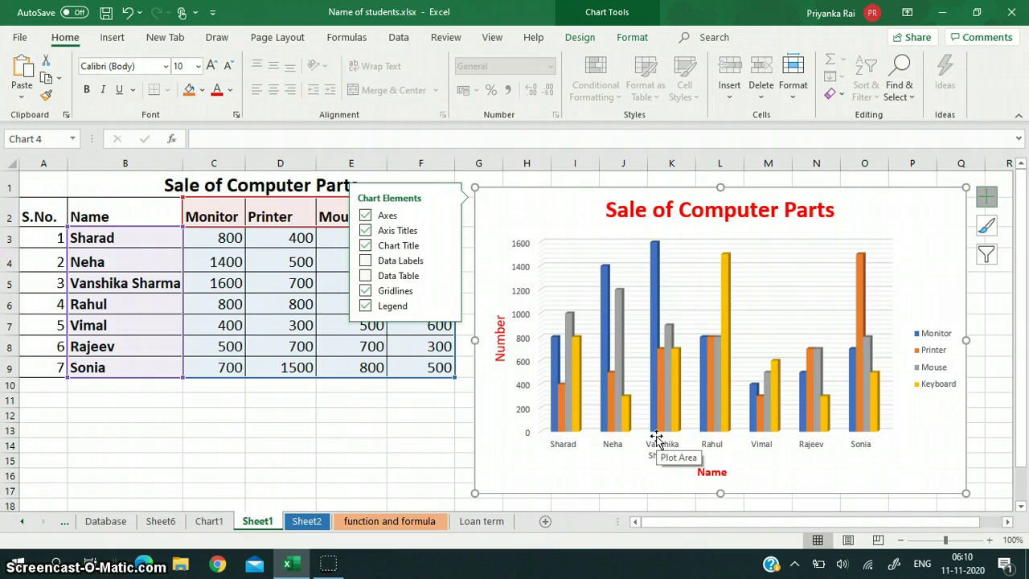
pyautogui.click(366, 276)
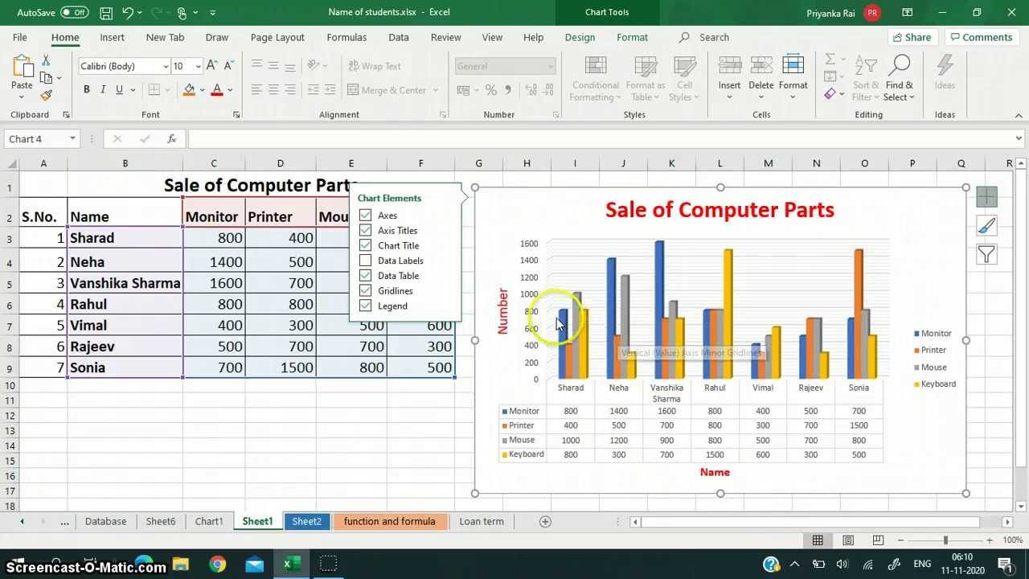
# - Recolor the chart with the fourth Colorful palette, starting with green, blue and gold
pyautogui.click(987, 226)
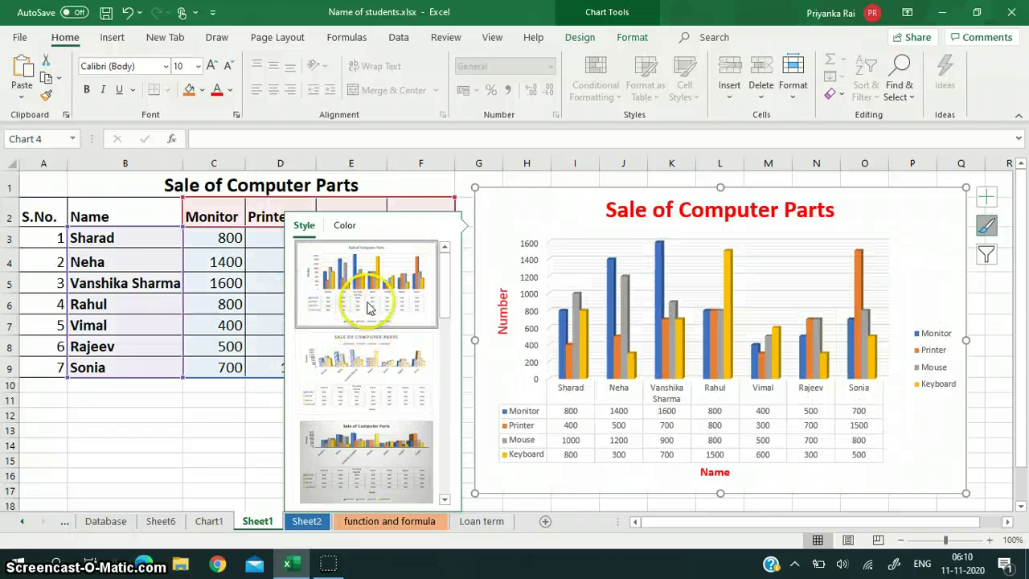
pyautogui.scroll(-5, 361, 402)
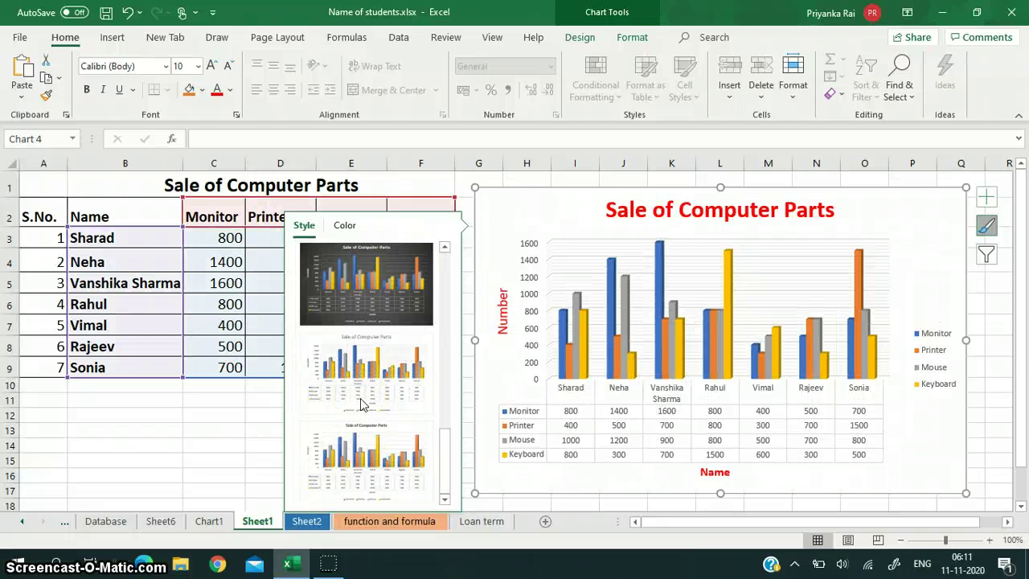
pyautogui.click(343, 228)
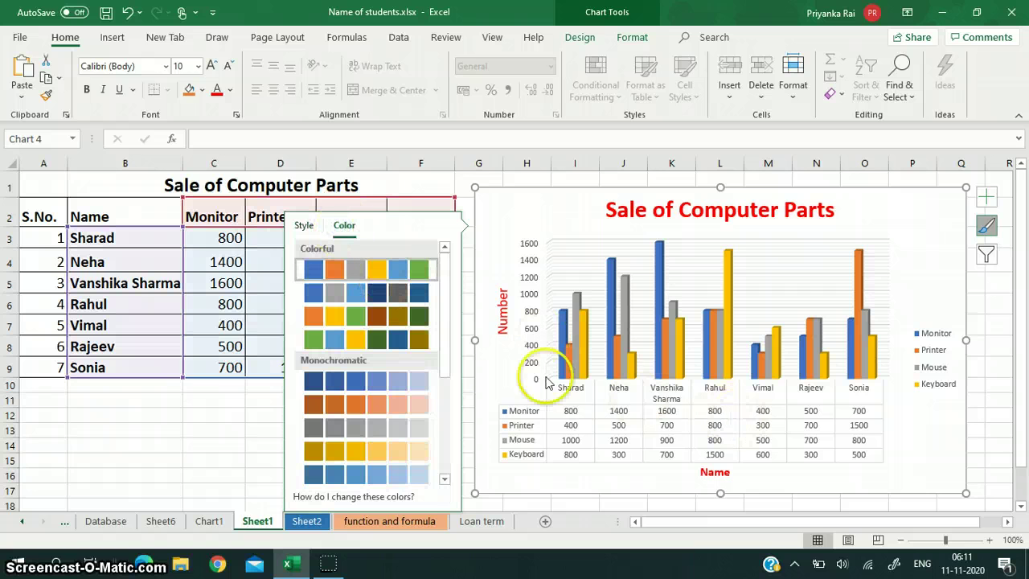
pyautogui.click(363, 340)
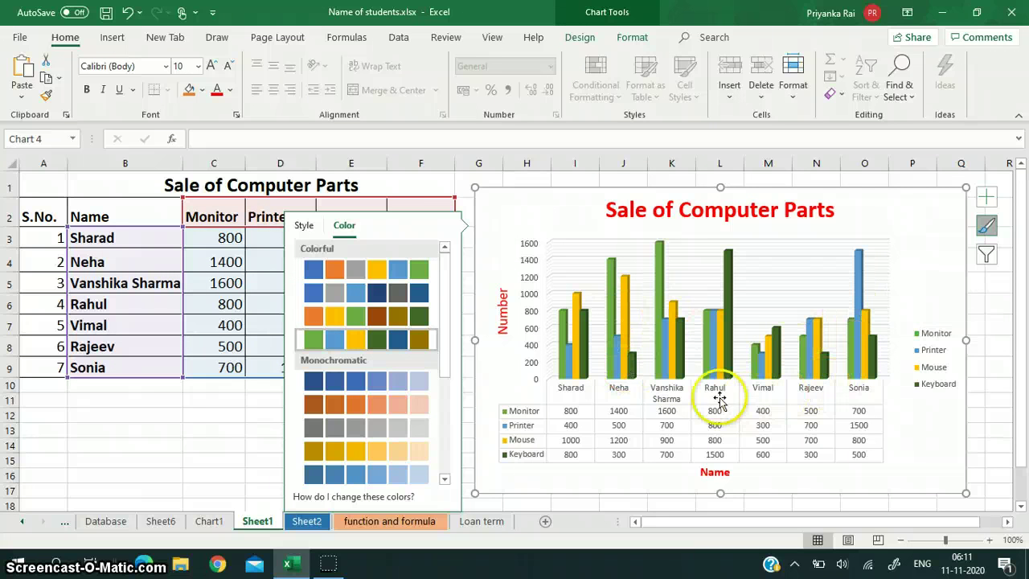
# - Filter the chart to show only the Mouse series by excluding Monitor, Printer and Keyboard
pyautogui.click(989, 255)
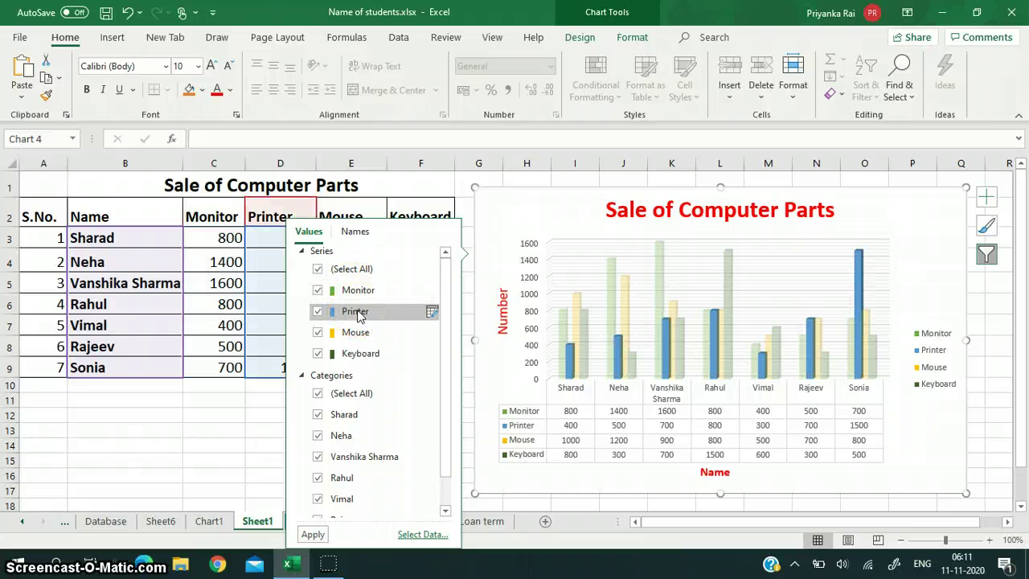
pyautogui.scroll(-1, 358, 342)
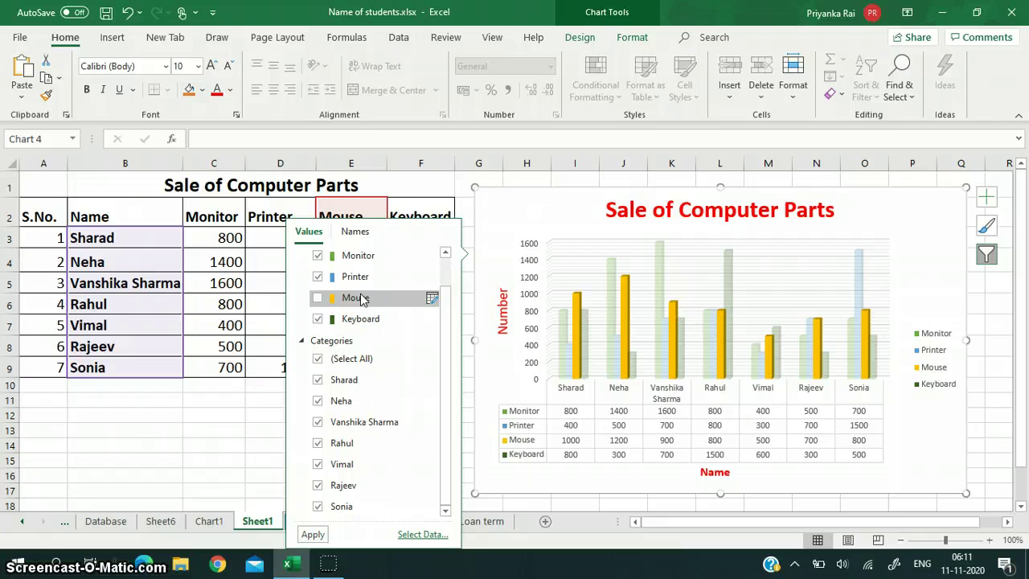
pyautogui.click(329, 297)
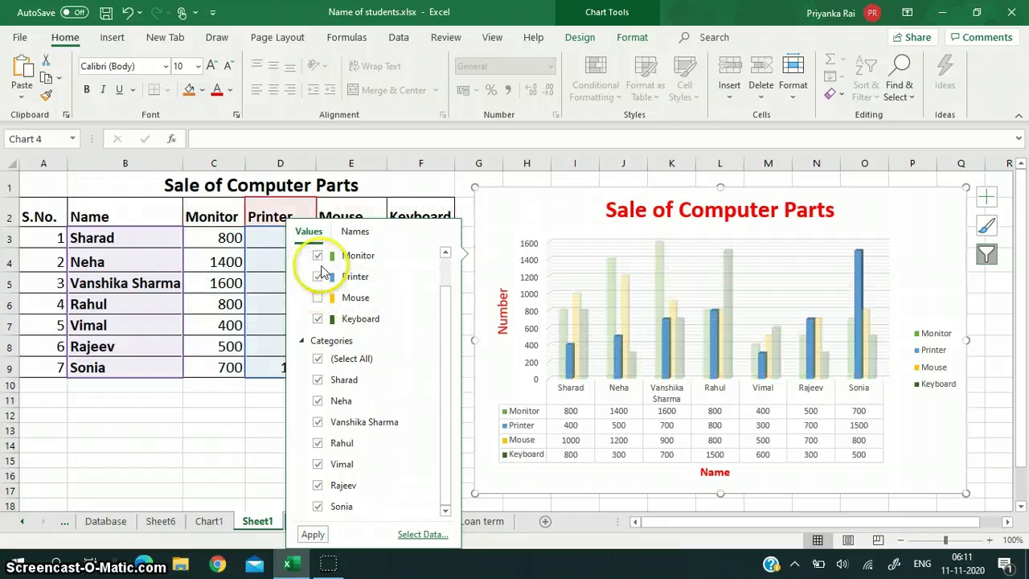
pyautogui.scroll(1, 315, 297)
pyautogui.click(316, 290)
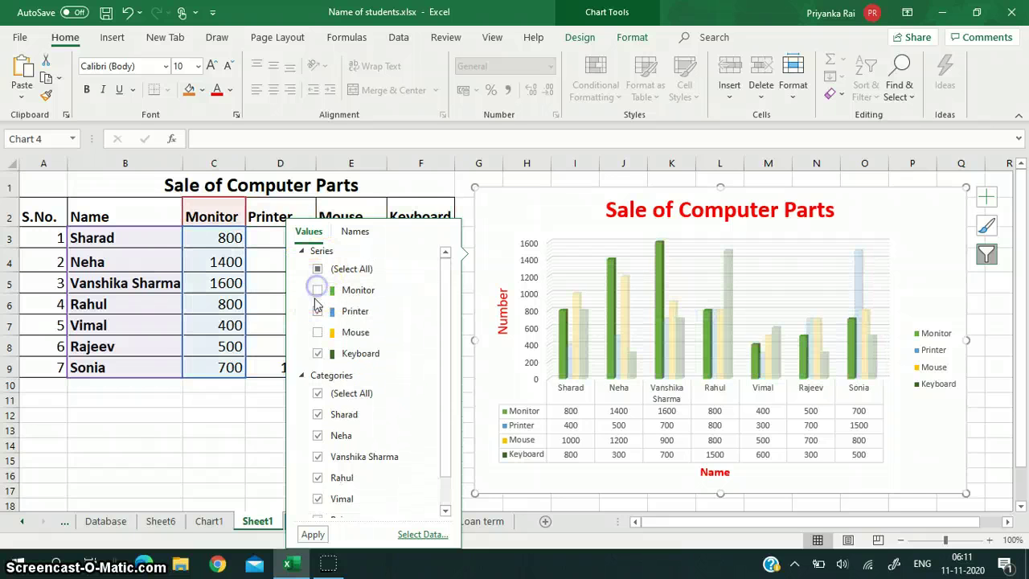
pyautogui.click(318, 314)
pyautogui.click(317, 354)
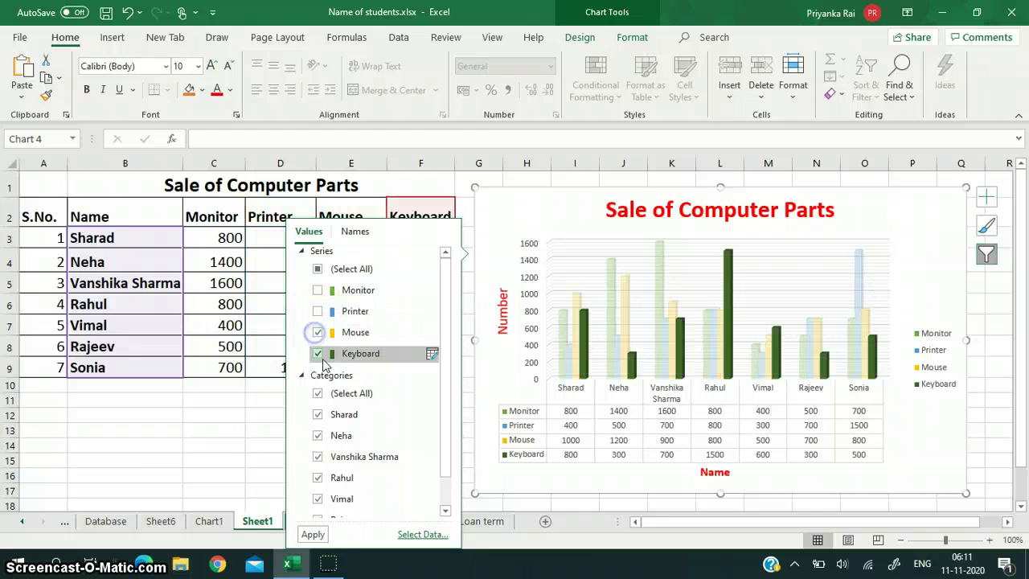
pyautogui.click(314, 535)
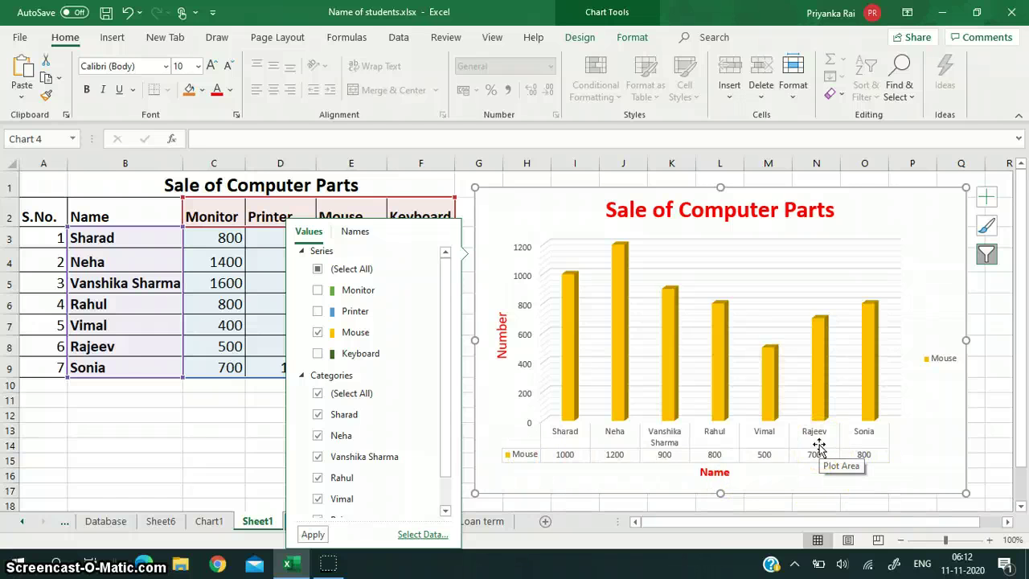
# - Bring the Monitor series back into the chart, and reselect the Printer and Keyboard series in the chart filter
pyautogui.click(317, 291)
pyautogui.click(313, 535)
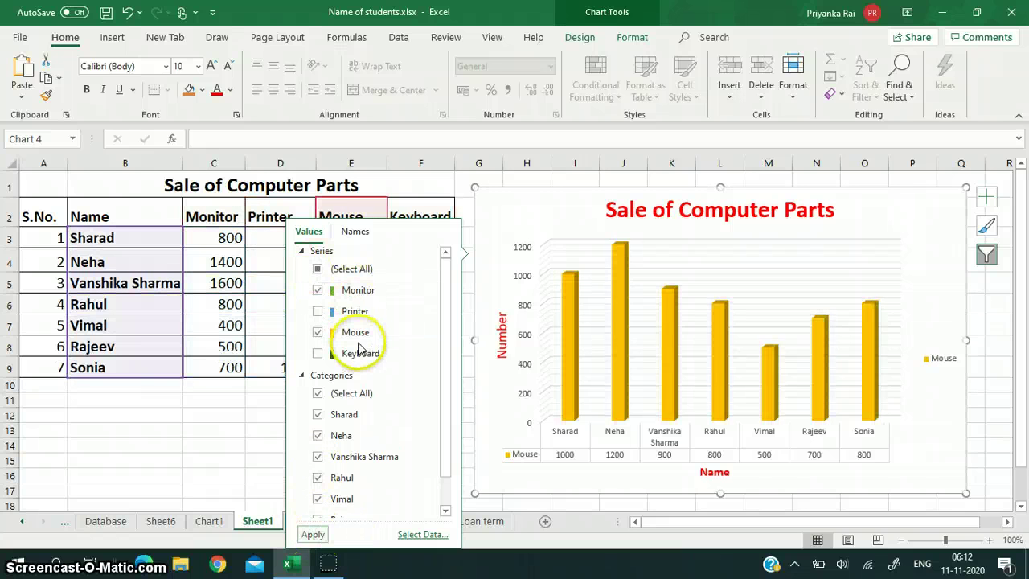
pyautogui.click(312, 535)
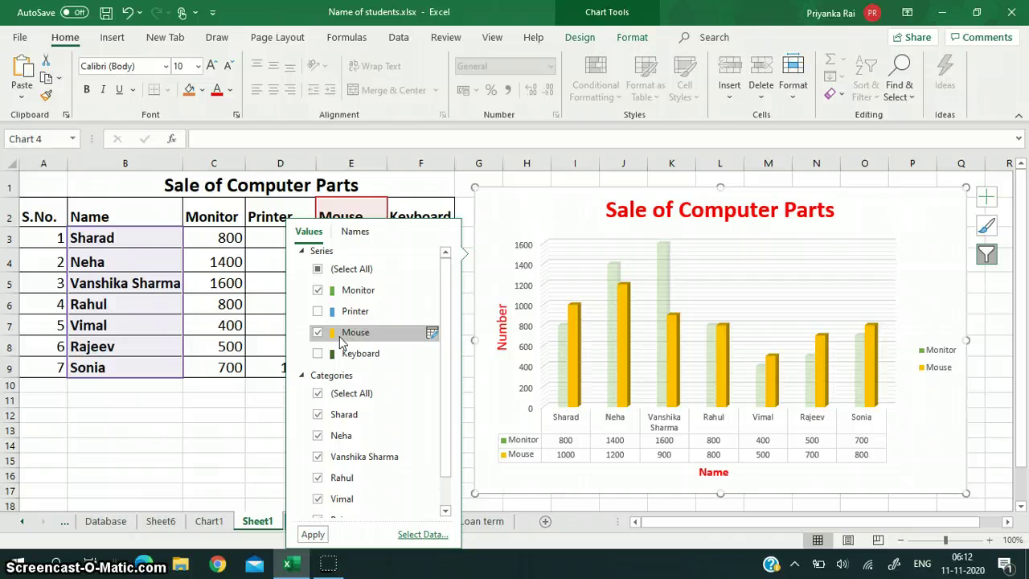
pyautogui.click(317, 311)
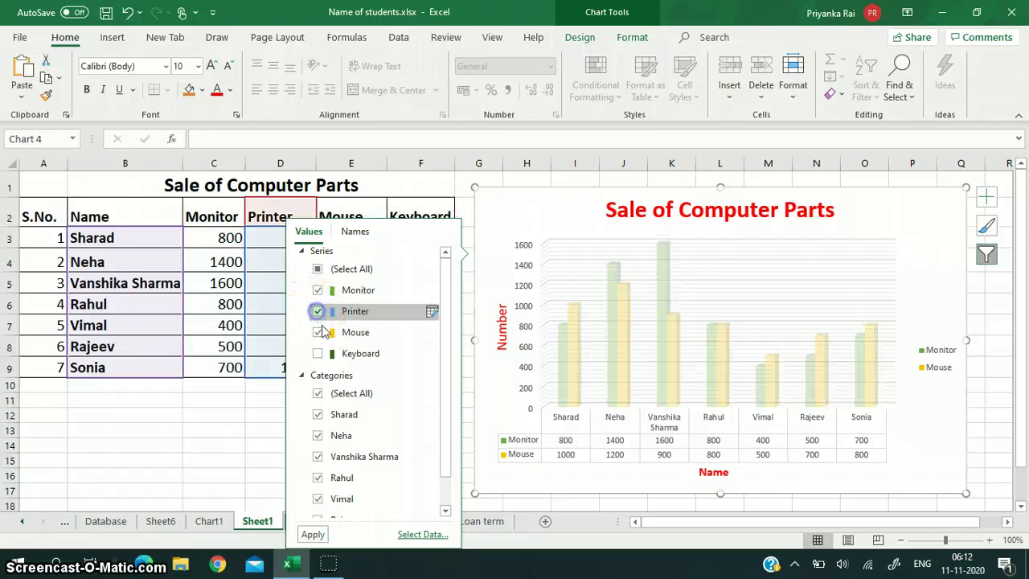
pyautogui.click(318, 354)
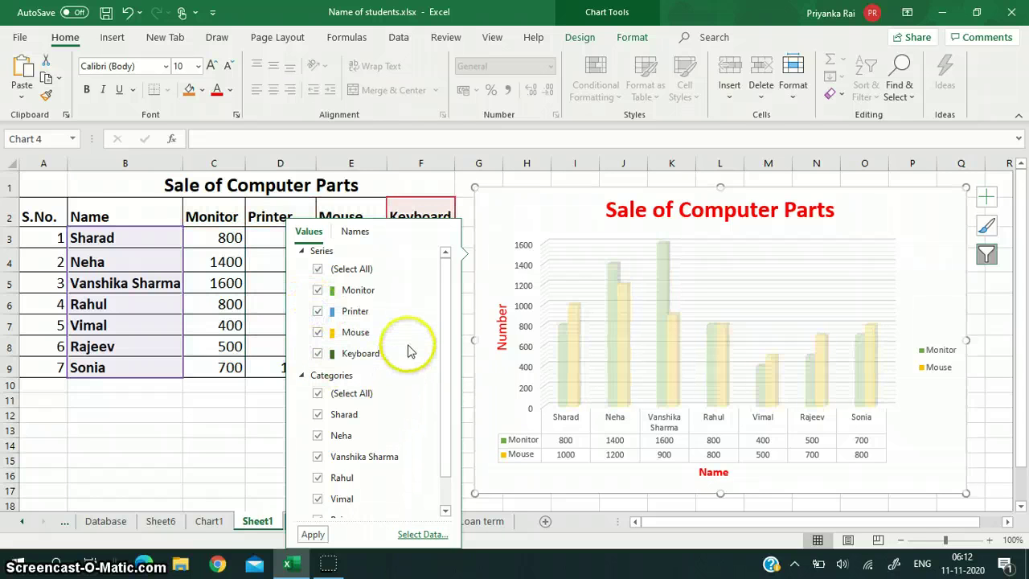
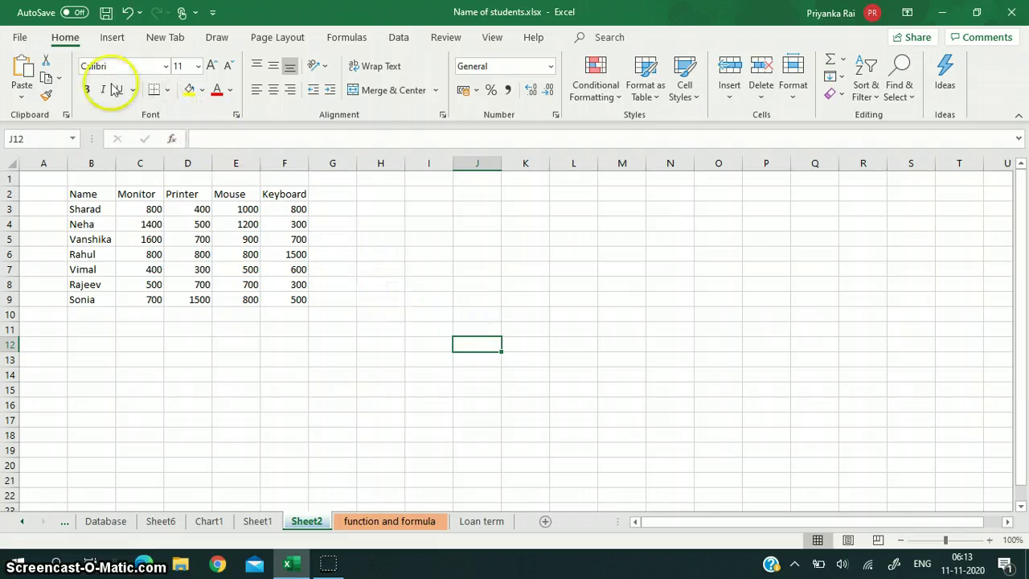
# - Insert a SmartArt graphic with the Hierarchy layout from the Hierarchy category on Sheet2
pyautogui.click(111, 38)
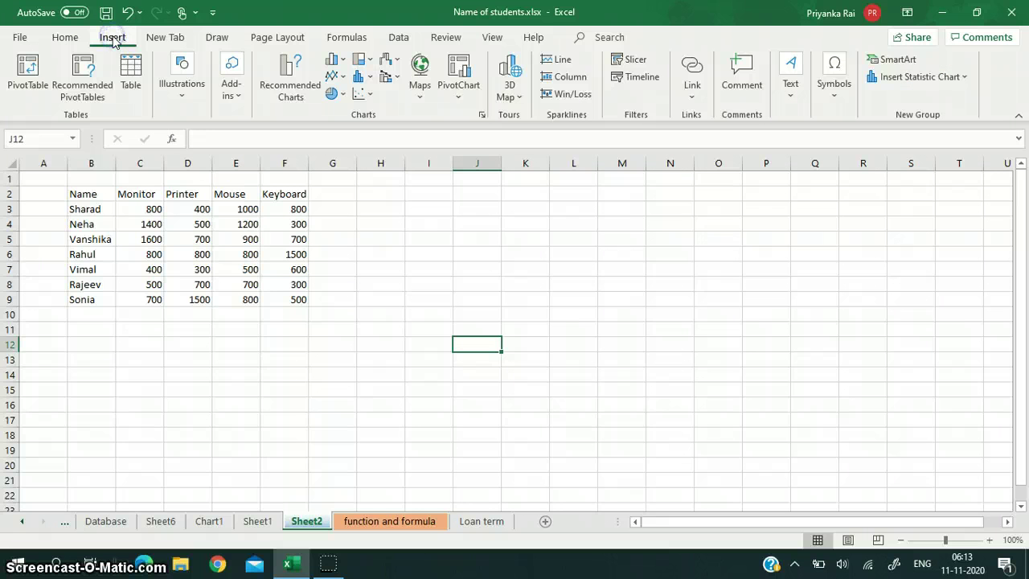
pyautogui.click(891, 61)
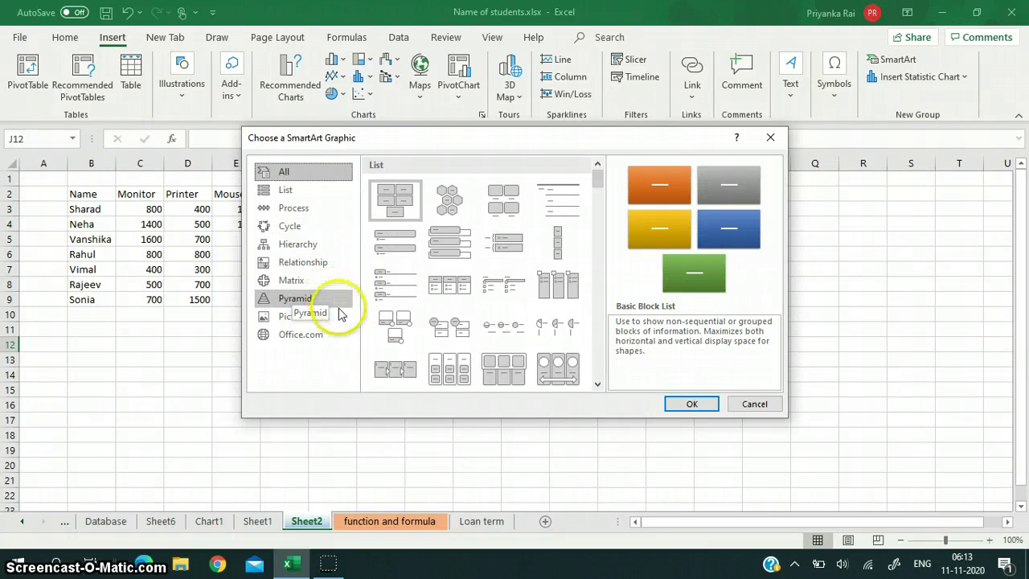
pyautogui.click(315, 250)
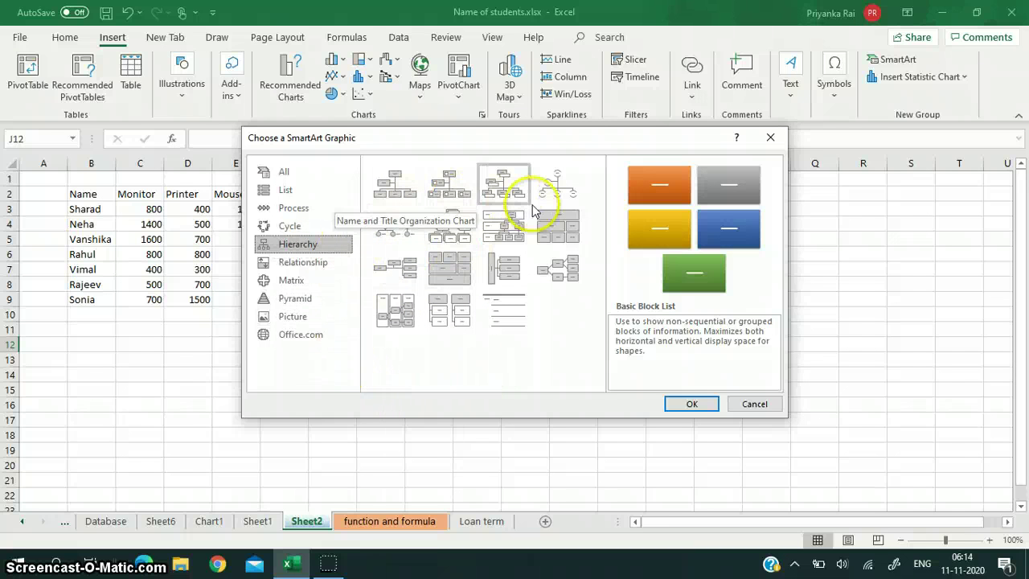
pyautogui.click(454, 228)
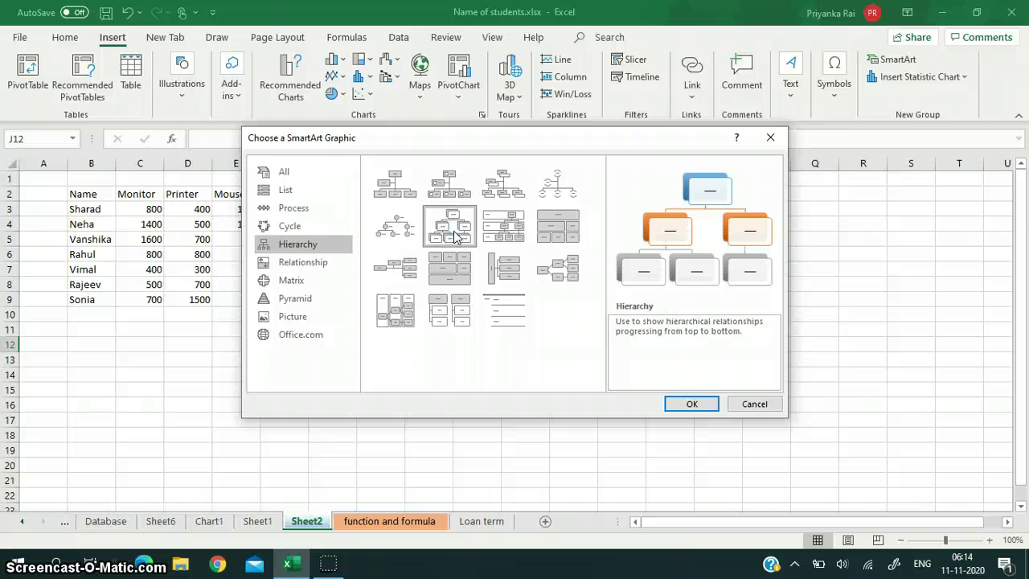
pyautogui.click(710, 407)
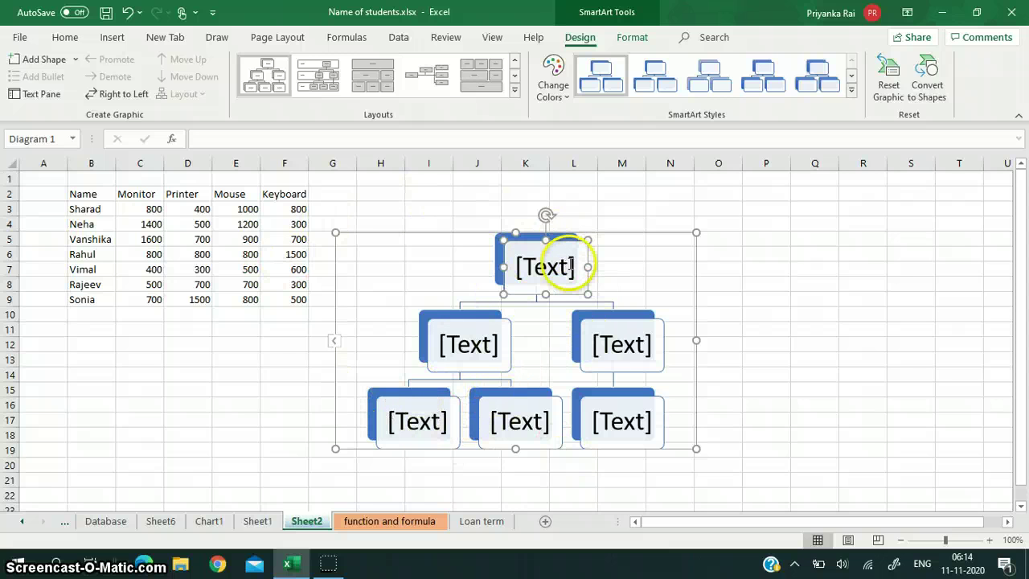
# - Label the hierarchy's top shape "Operaters" and the two second-level shapes "Arithmetic" and "Comparision"
pyautogui.click(569, 267)
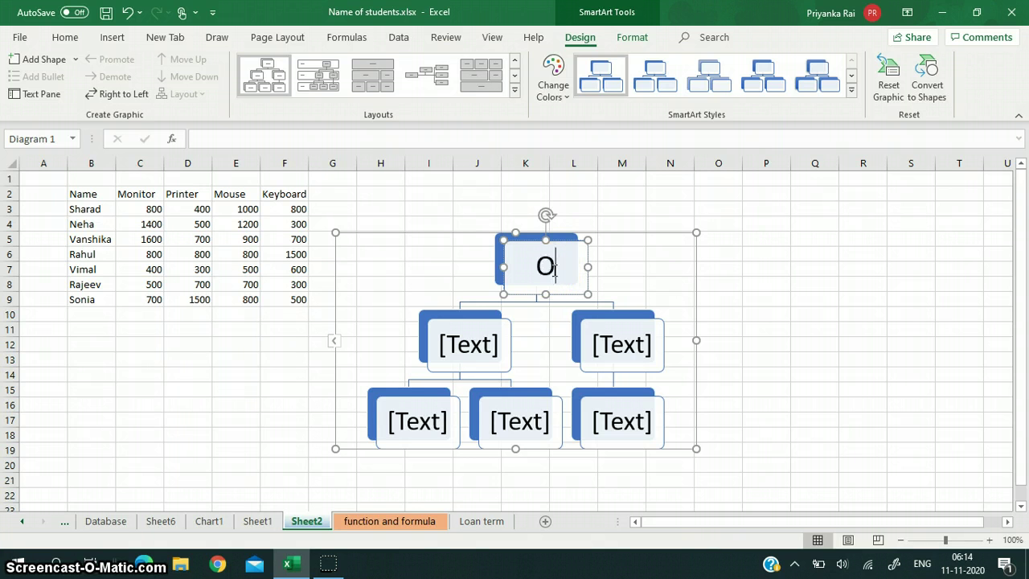
pyautogui.write('perater')
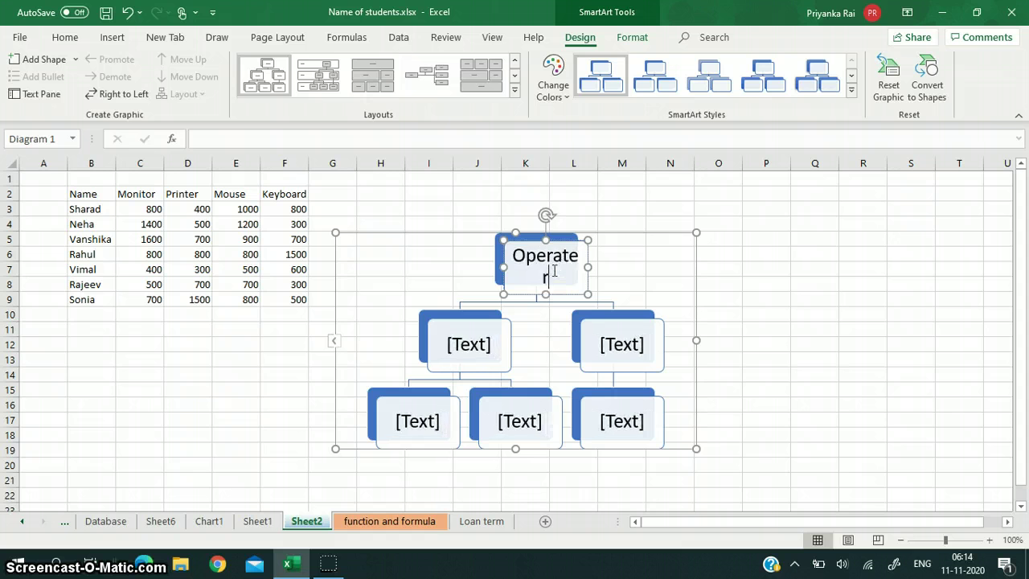
pyautogui.write('s')
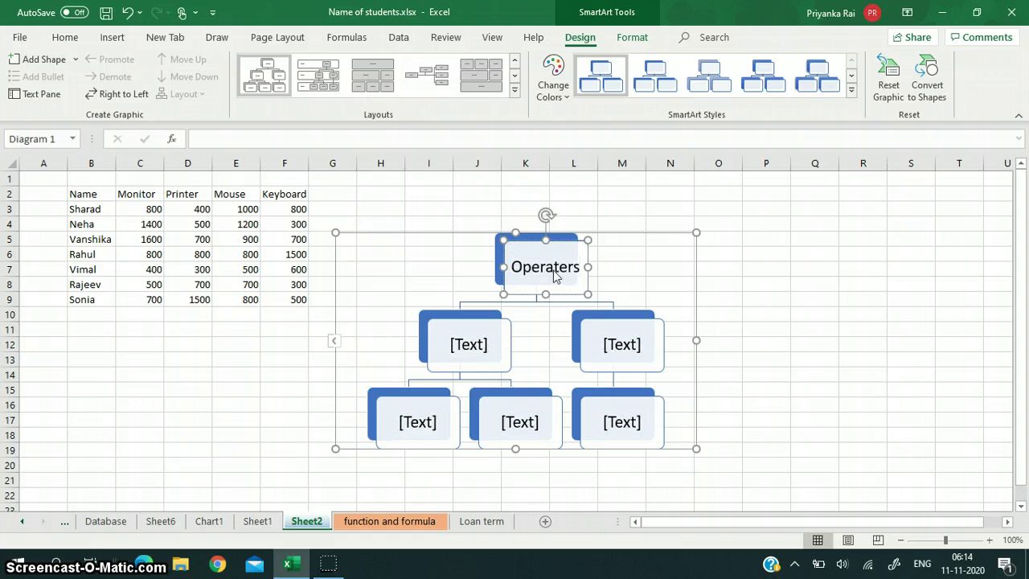
pyautogui.click(478, 345)
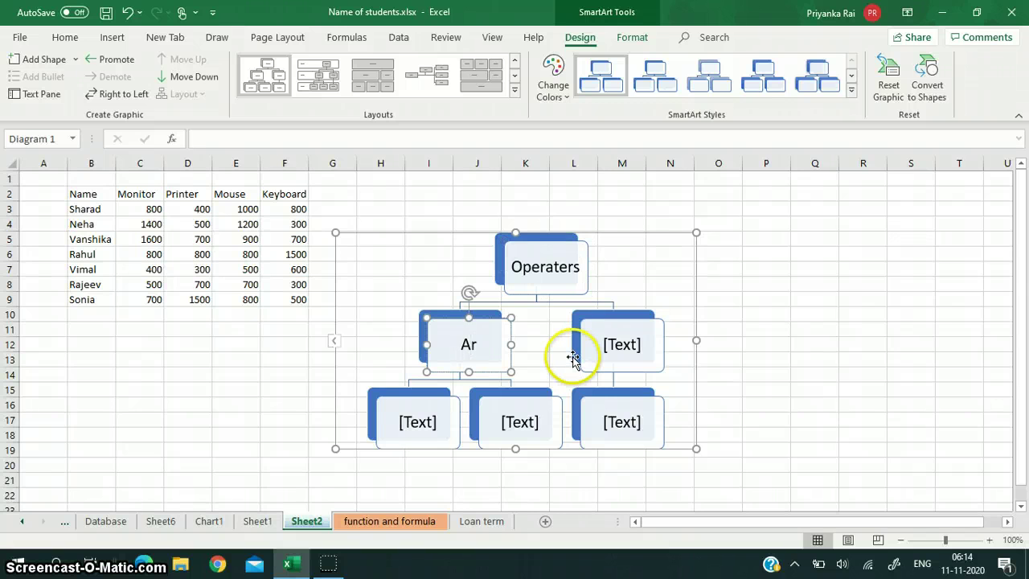
pyautogui.write('Arithmetic')
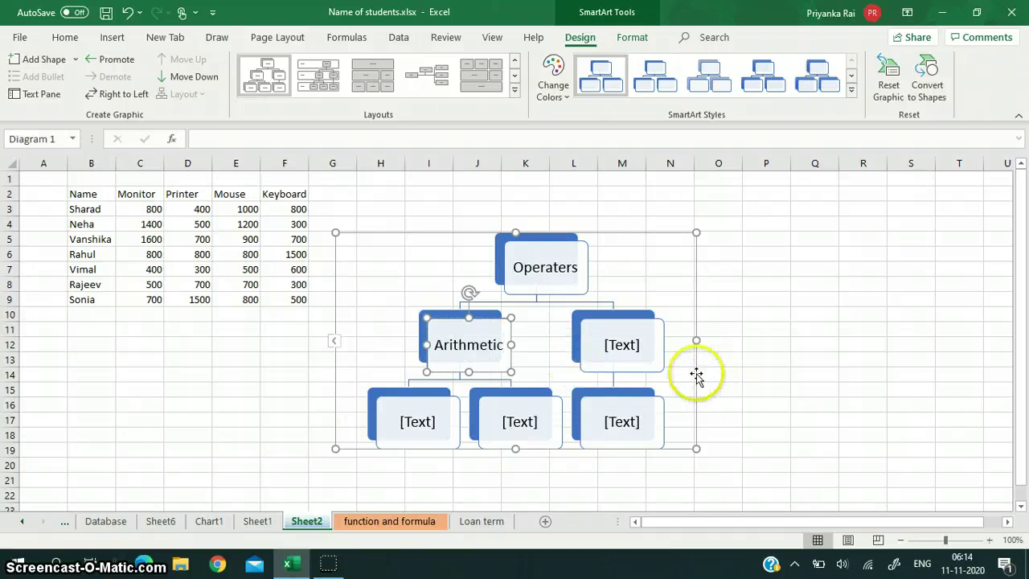
pyautogui.click(624, 345)
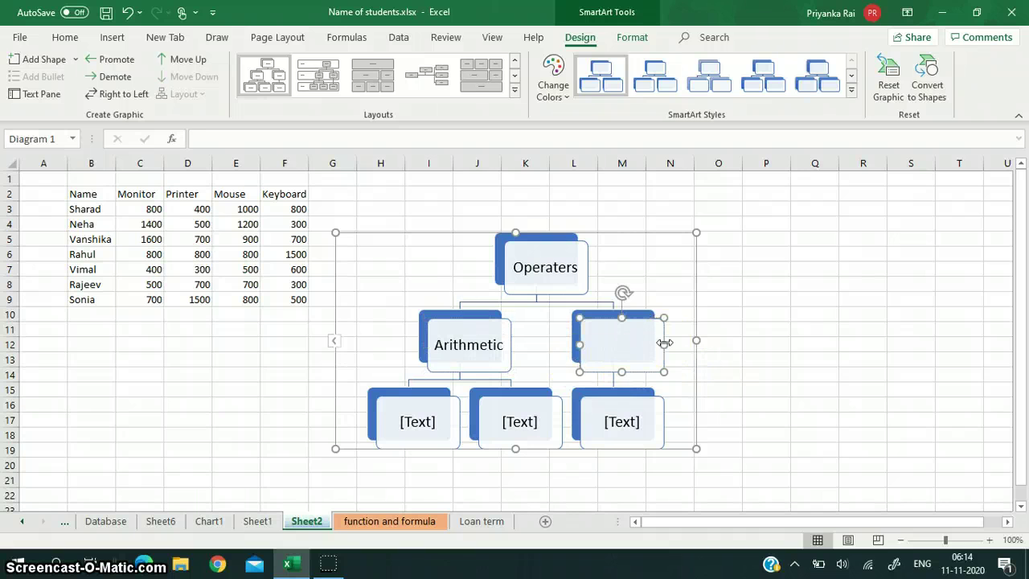
pyautogui.write('Comparision')
# - Enlarge the SmartArt graphic so its lower-right corner reaches about the start of column R in row 20
pyautogui.click(697, 449)
pyautogui.moveTo(698, 449); pyautogui.dragTo(849, 471)
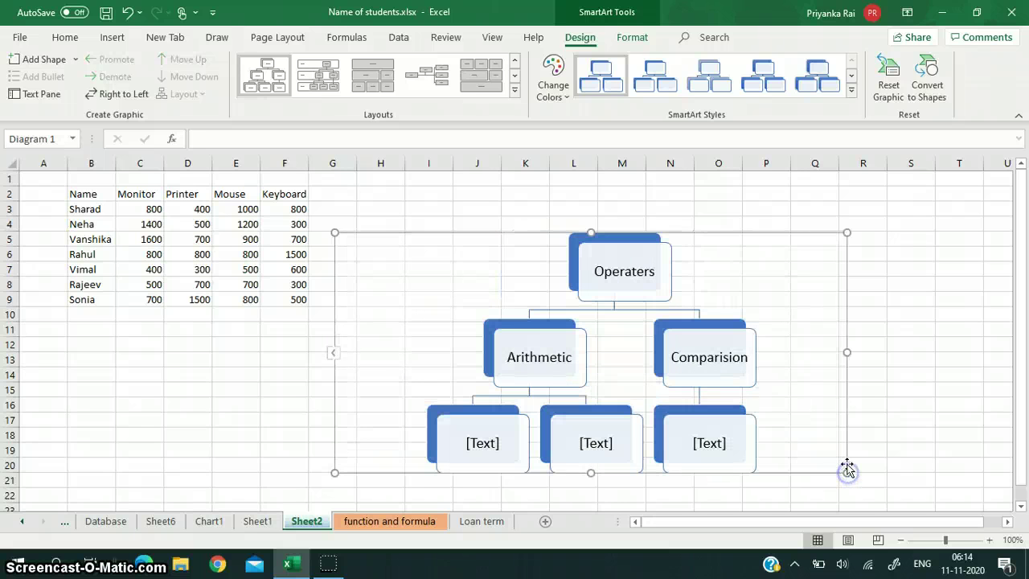
# - Widen the Arithmetic, Comparision and Operaters shapes in the hierarchy, making Operaters the widest
pyautogui.click(536, 357)
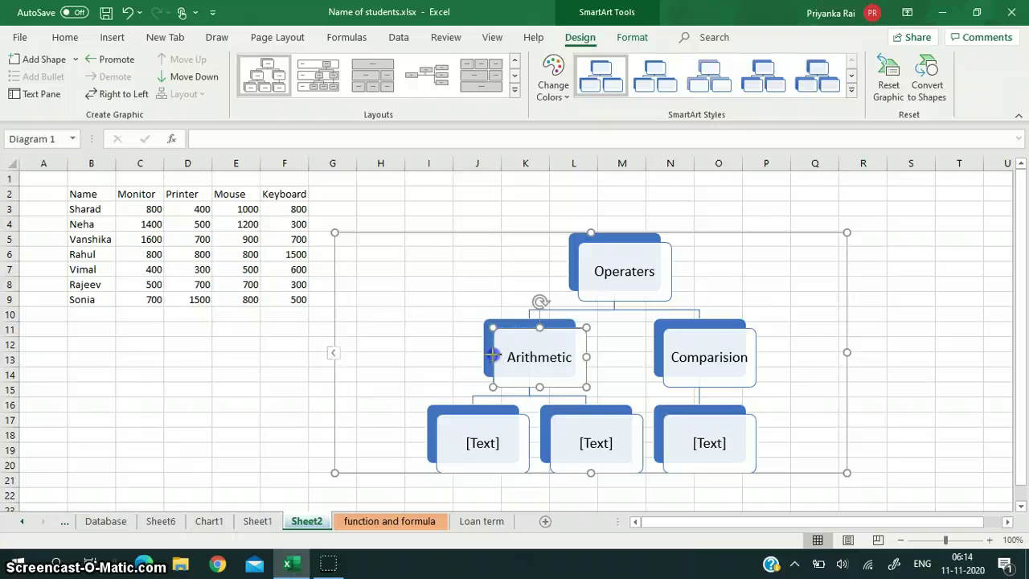
pyautogui.moveTo(493, 355); pyautogui.dragTo(455, 355)
pyautogui.click(726, 348)
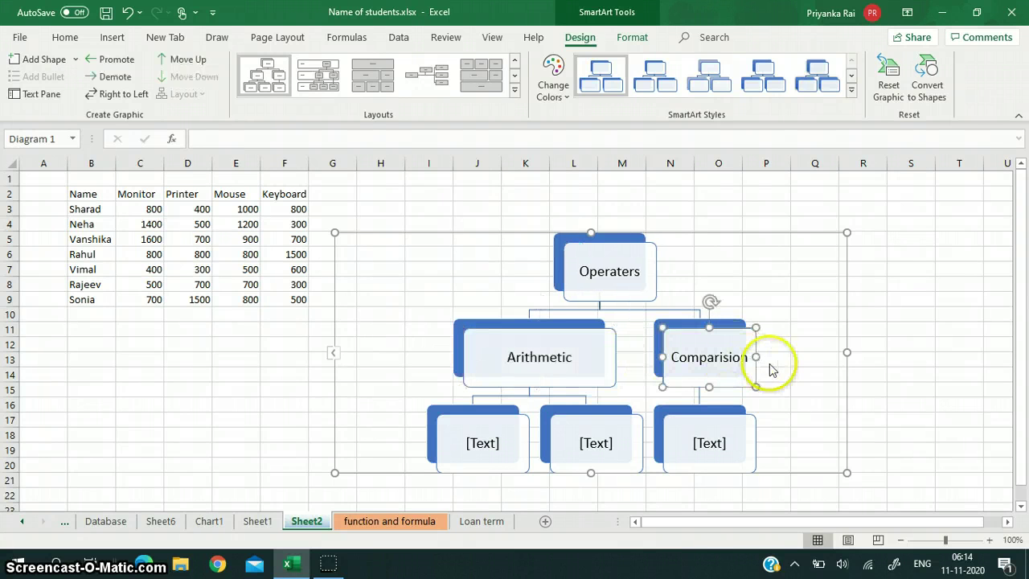
pyautogui.moveTo(756, 357); pyautogui.dragTo(800, 350)
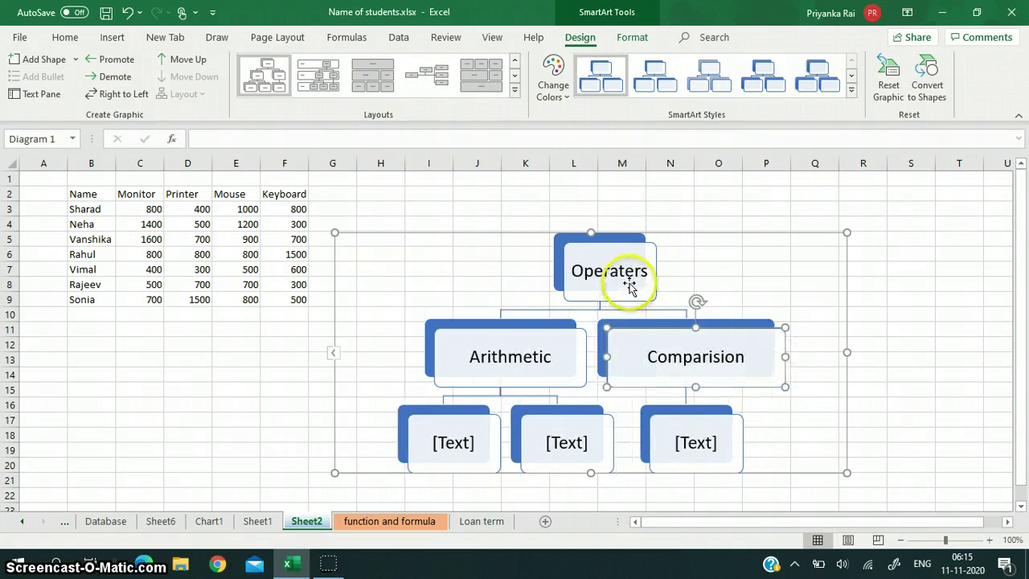
pyautogui.click(629, 285)
pyautogui.moveTo(656, 271); pyautogui.dragTo(721, 271)
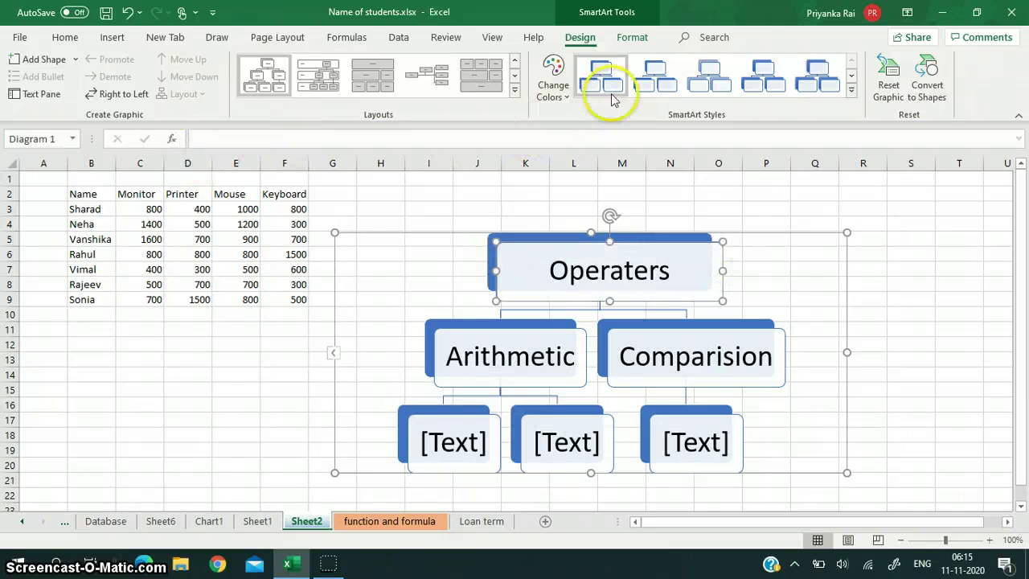
# - Apply the glossy bevelled 3-D SmartArt style from the same gallery row as Brick Scene to the hierarchy
pyautogui.click(852, 78)
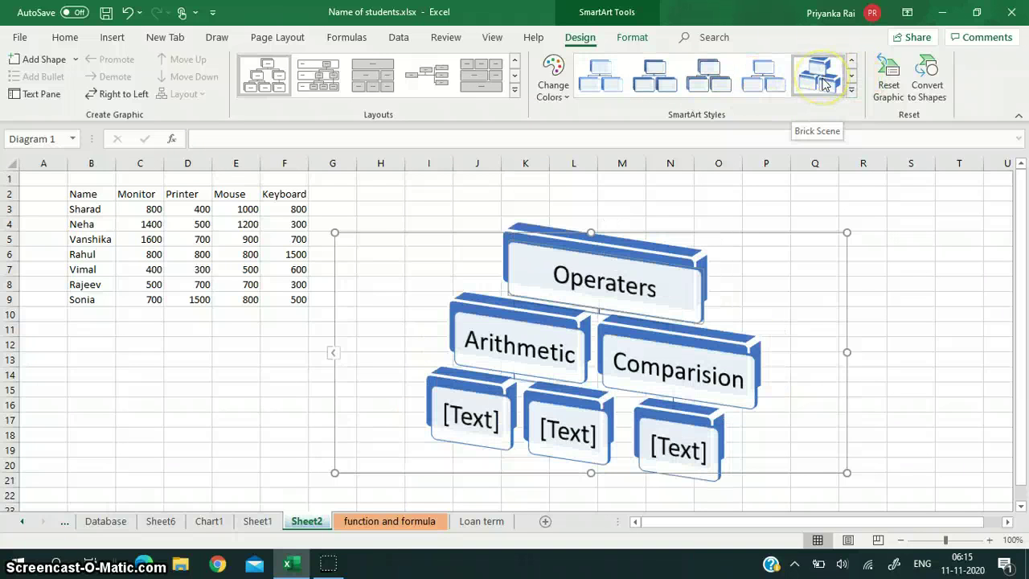
pyautogui.click(818, 78)
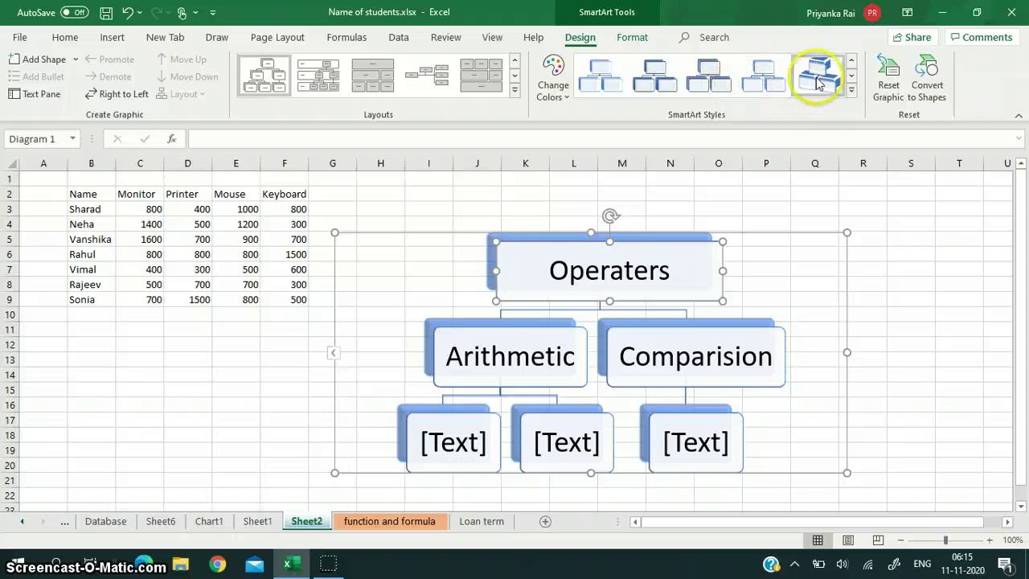
pyautogui.click(664, 89)
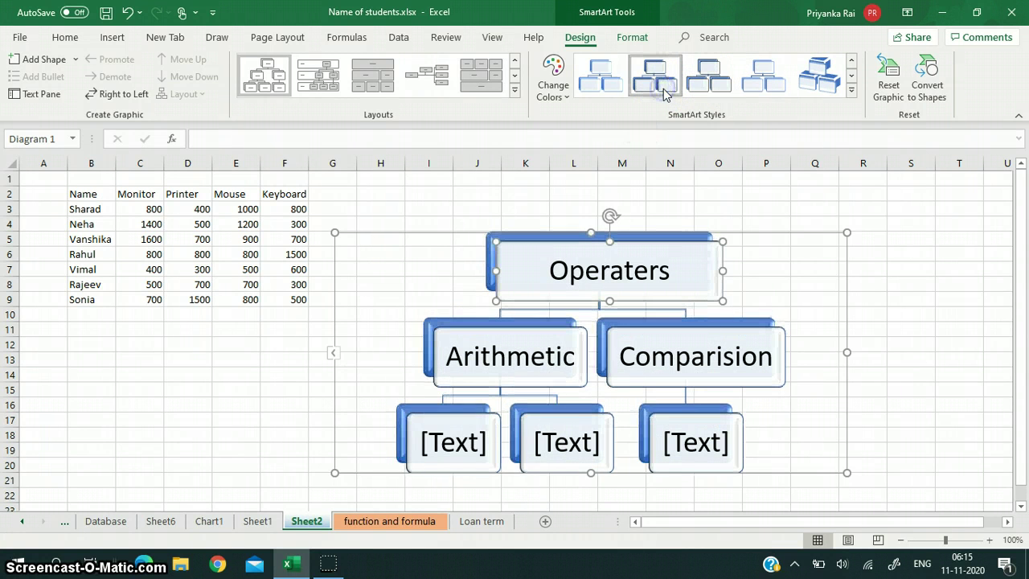
# - Label the first blank shape under Arithmetic "Addition"
pyautogui.click(475, 442)
pyautogui.write('A')
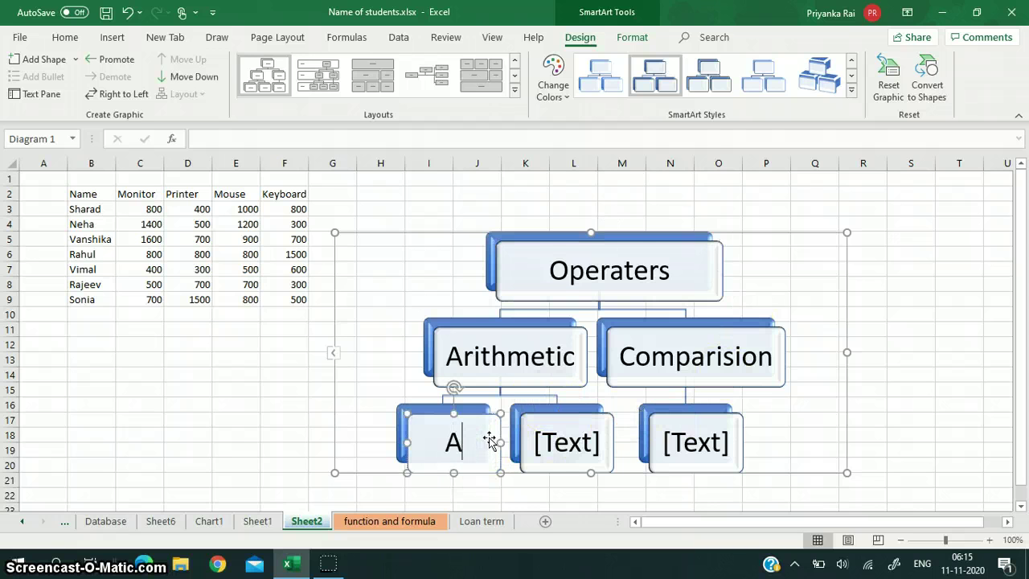
pyautogui.write('dditio')
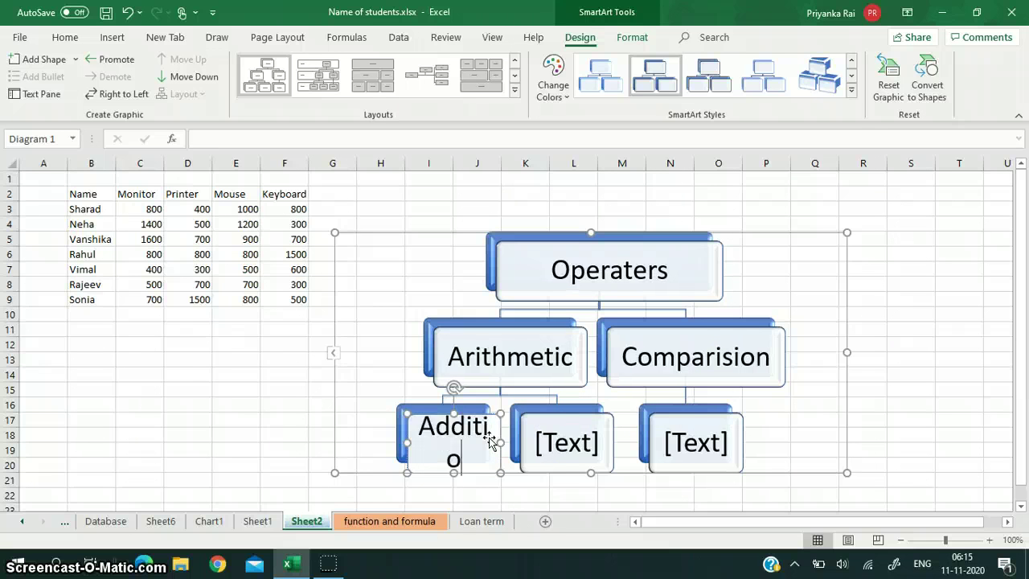
pyautogui.write('n')
# - Label the second shape under Arithmetic "Subtraction", keeping the text on a single line
pyautogui.click(533, 443)
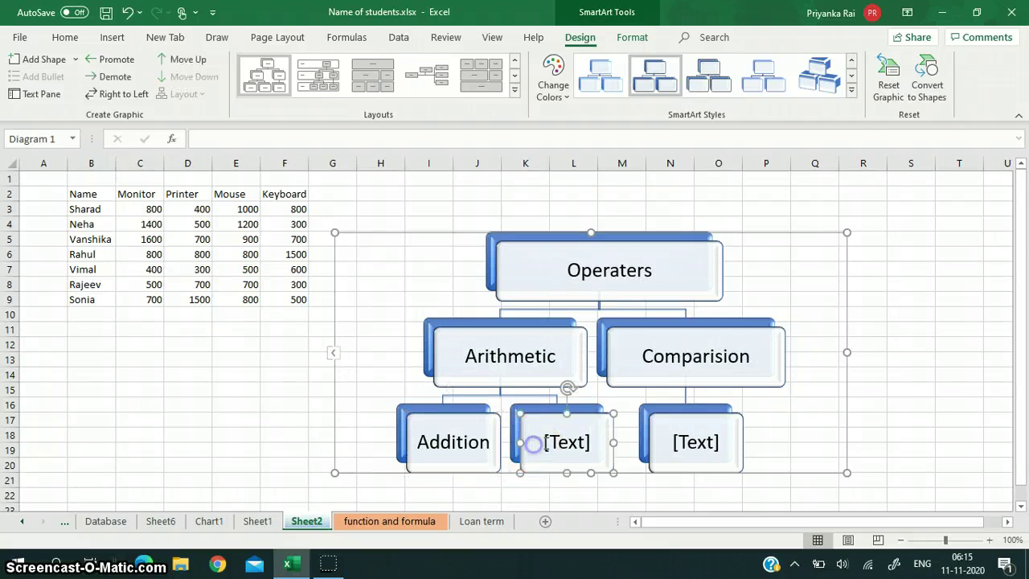
pyautogui.write('S')
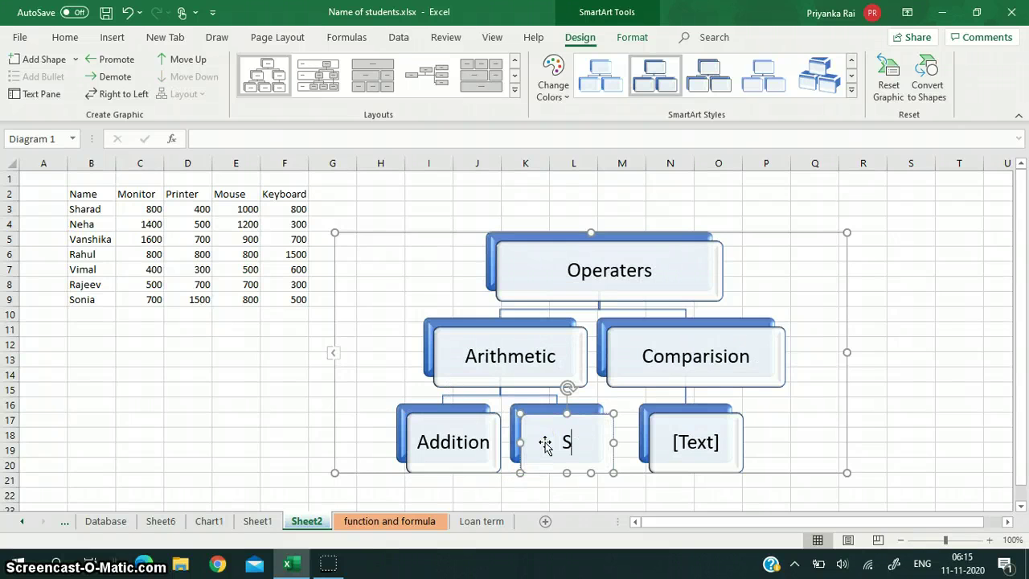
pyautogui.write('ubtract')
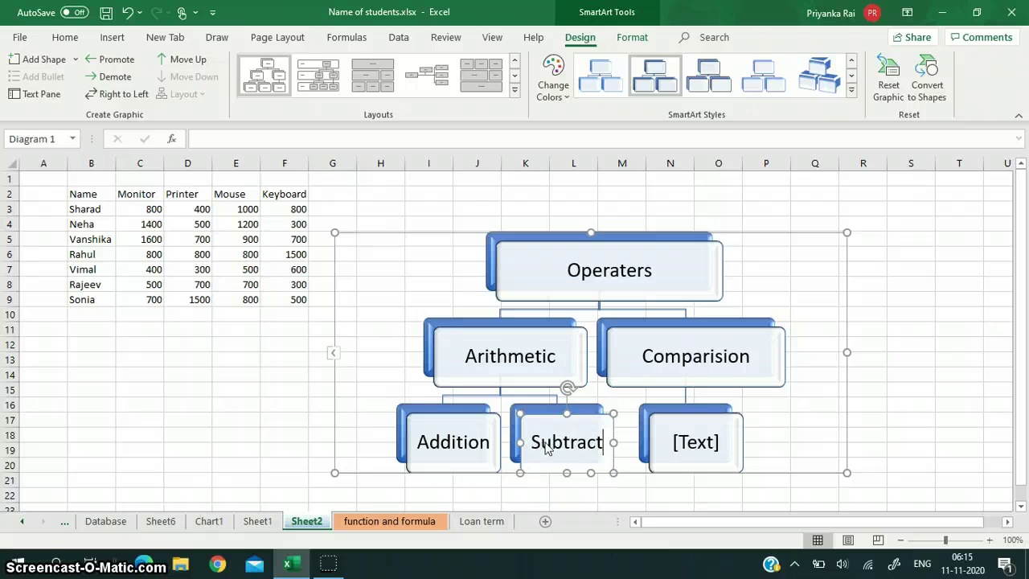
pyautogui.write('ion')
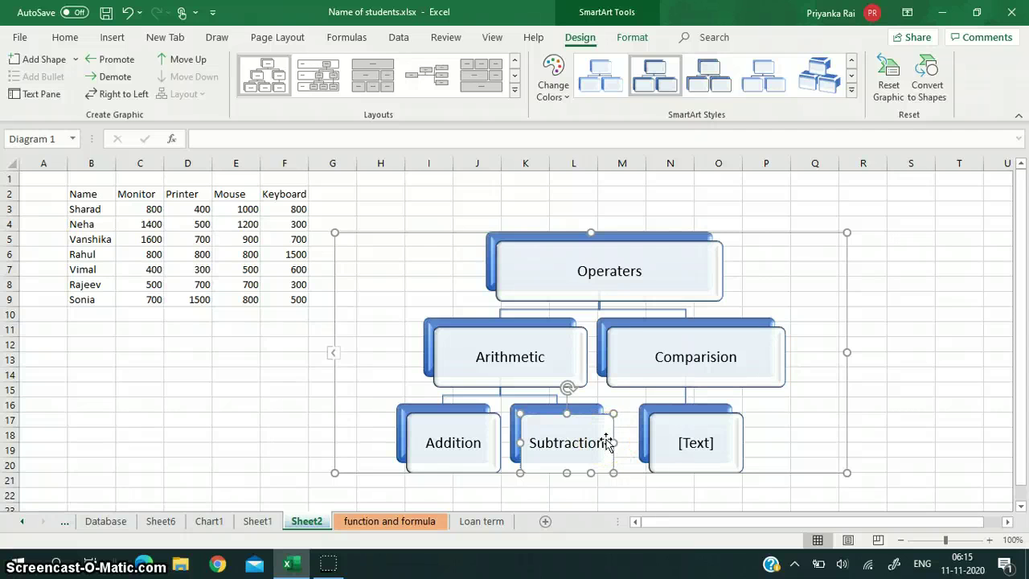
pyautogui.press('Return')
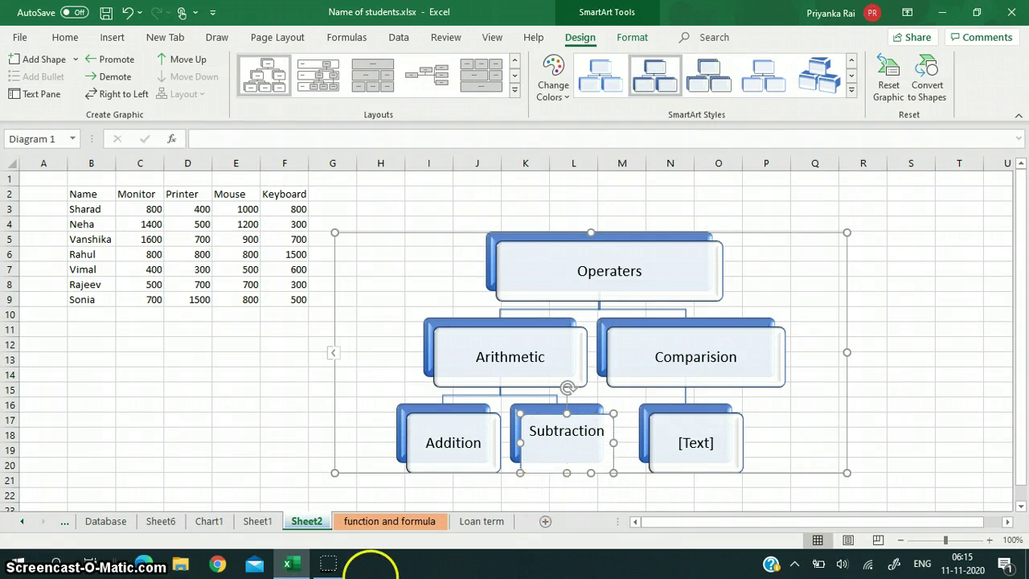
pyautogui.press('BackSpace')
pyautogui.click(590, 449)
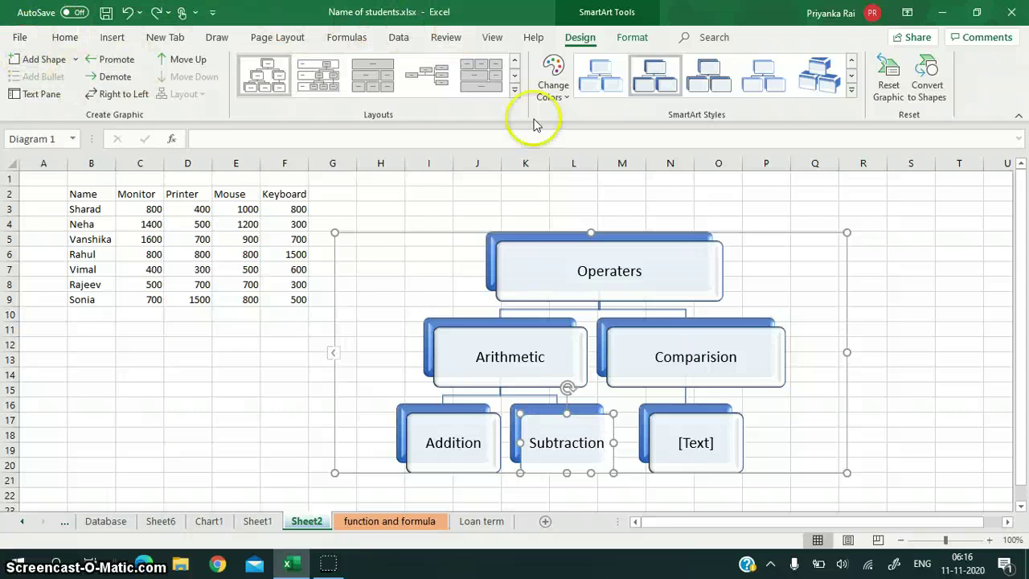
# - Add one third-level shape after Subtraction under Arithmetic and label it "multiplication"
pyautogui.click(44, 61)
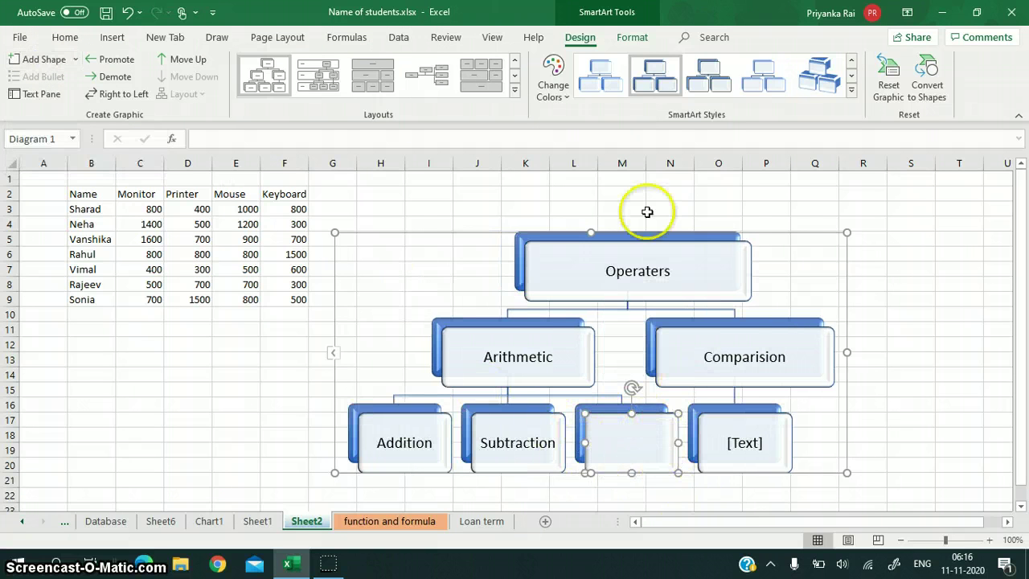
pyautogui.click(35, 62)
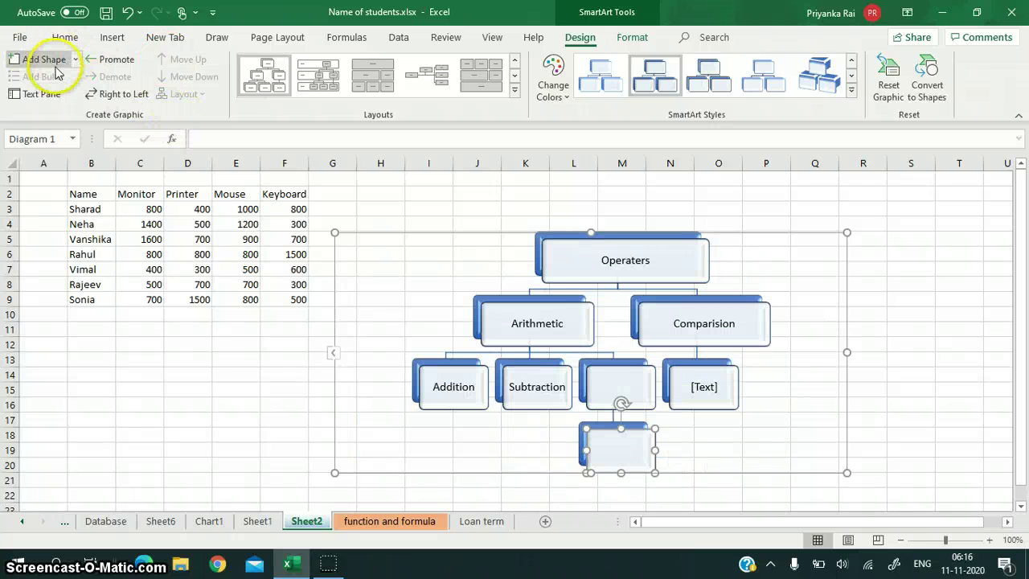
pyautogui.click(127, 12)
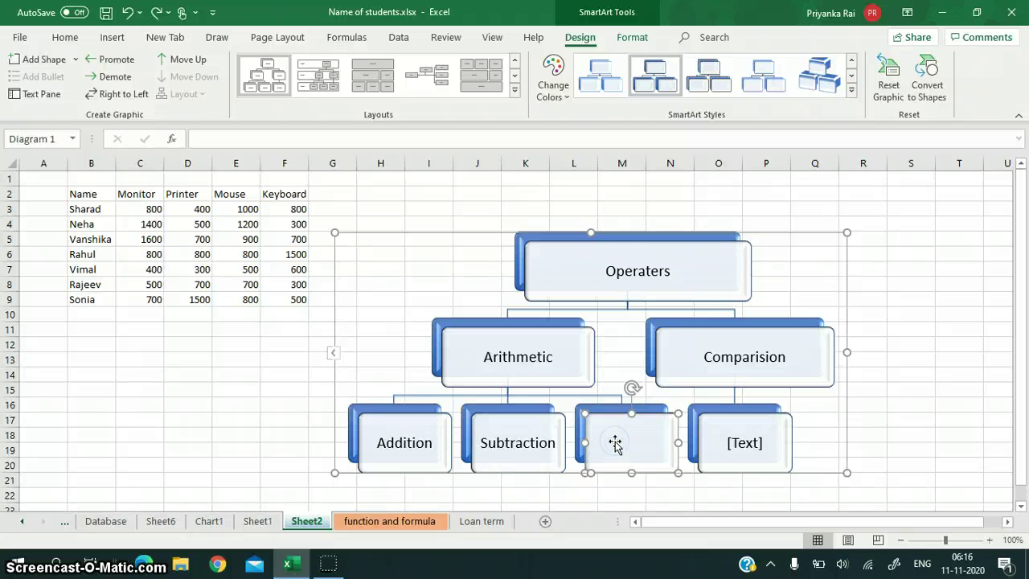
pyautogui.write('mul')
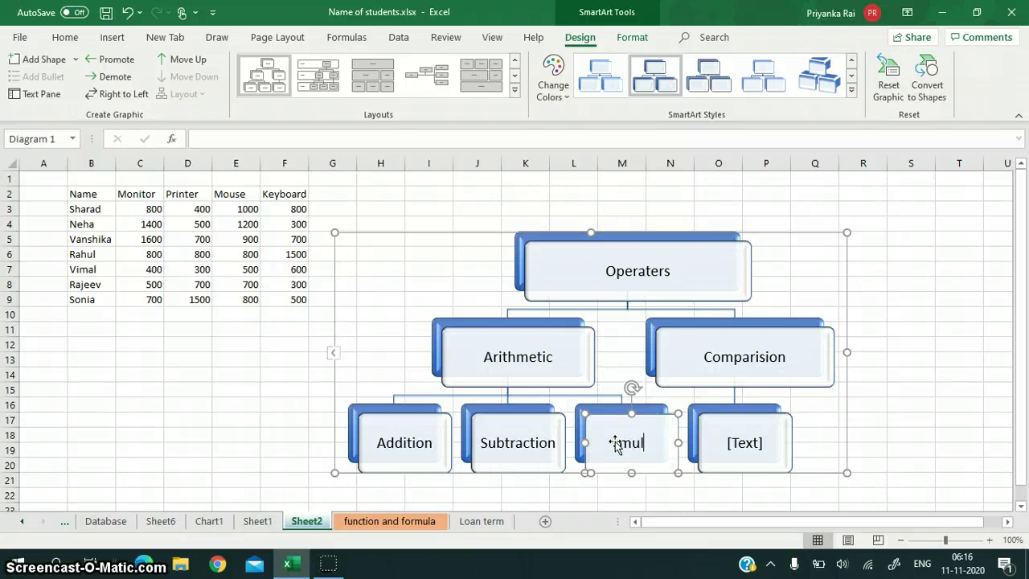
pyautogui.write('tiplicat')
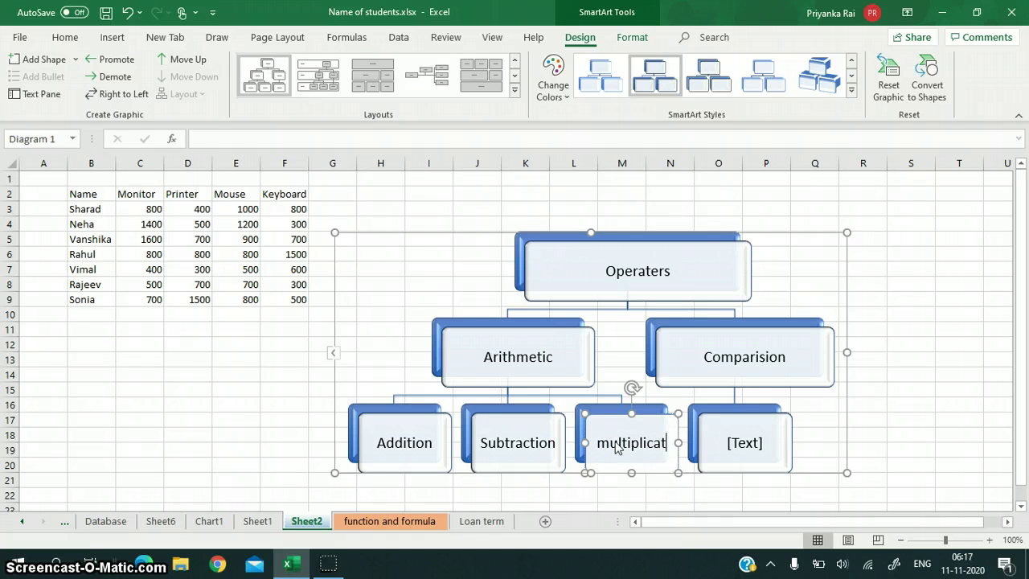
pyautogui.write('ion')
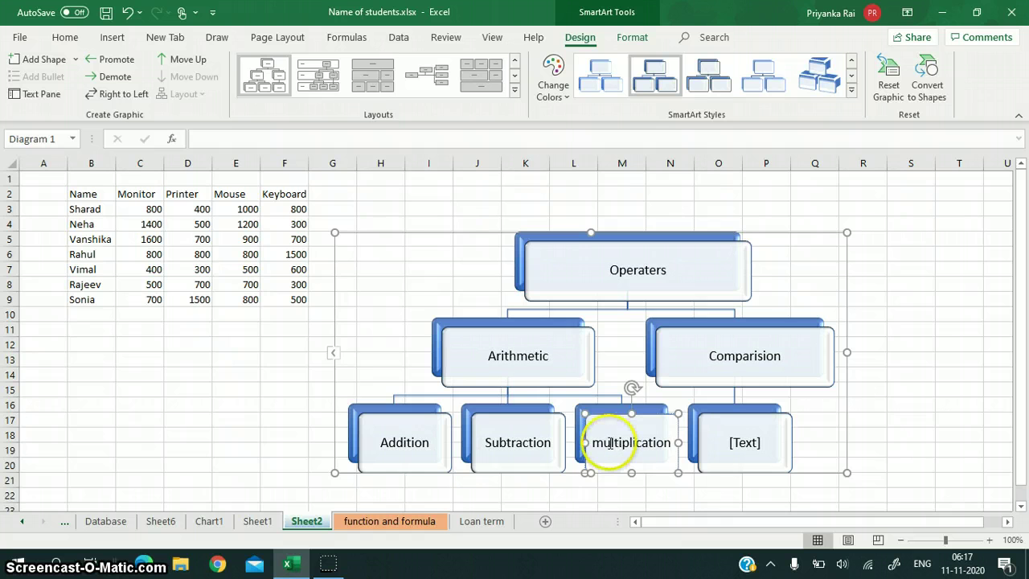
# - Capitalize the new shape's label so it reads "Multiplication"
pyautogui.click(607, 442)
pyautogui.hotkey('shift', 'Home')
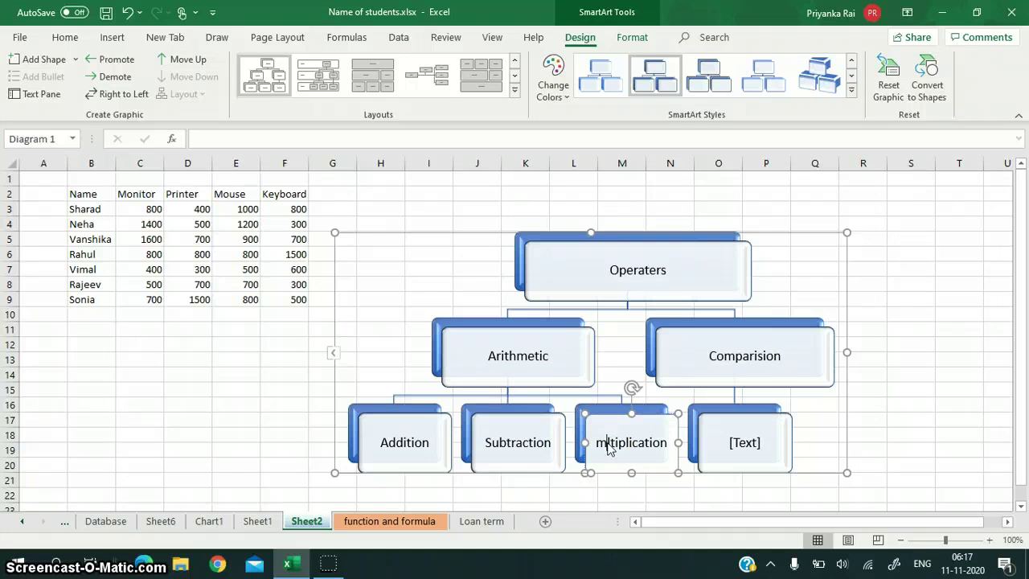
pyautogui.press('BackSpace')
pyautogui.write('Mu')
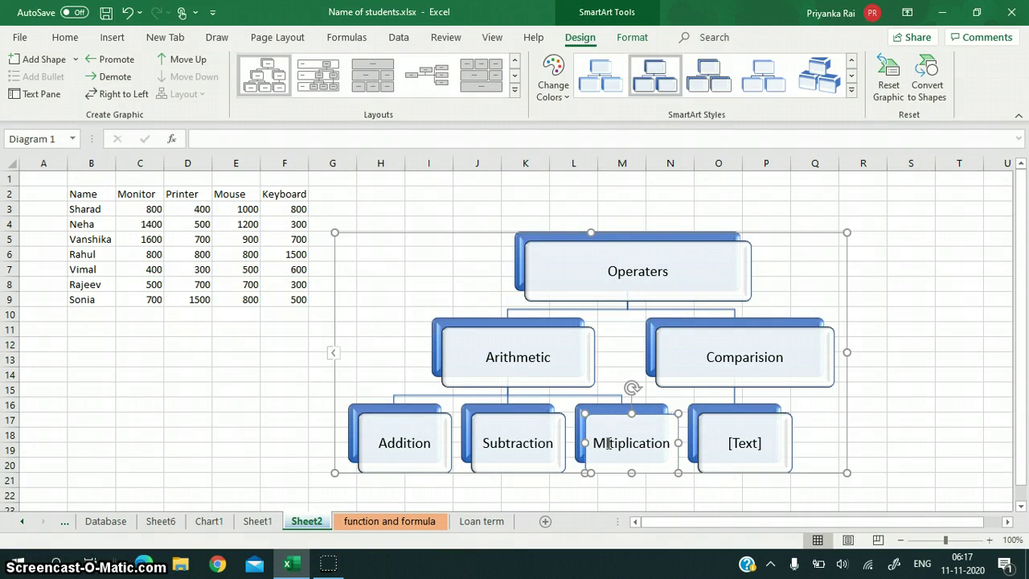
pyautogui.click(60, 61)
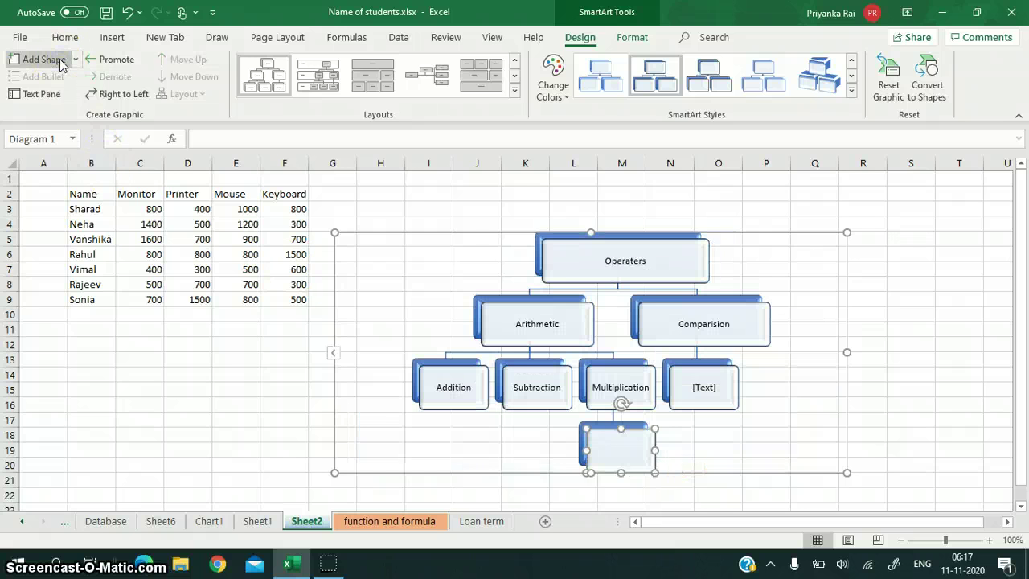
pyautogui.click(75, 59)
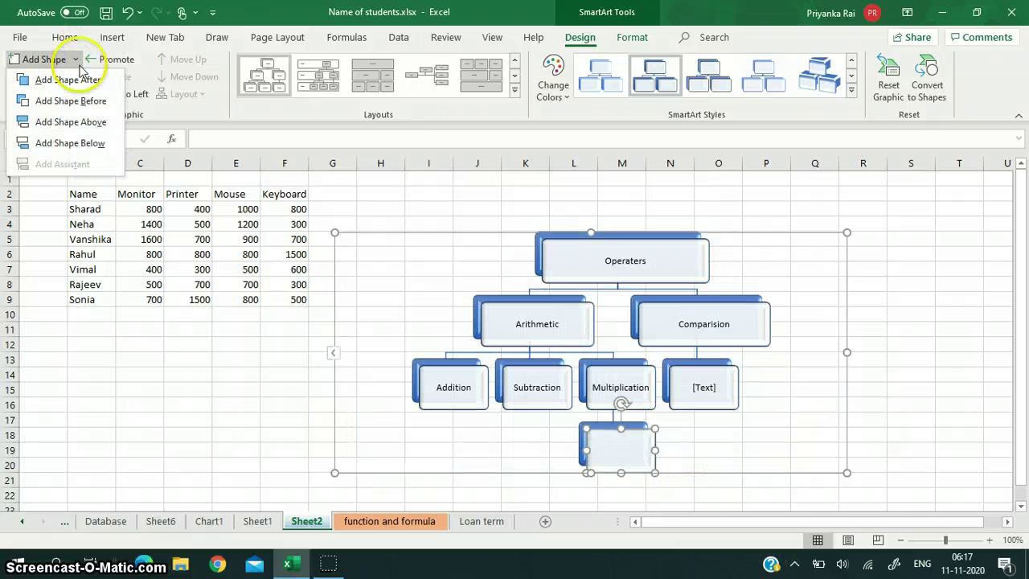
pyautogui.click(81, 80)
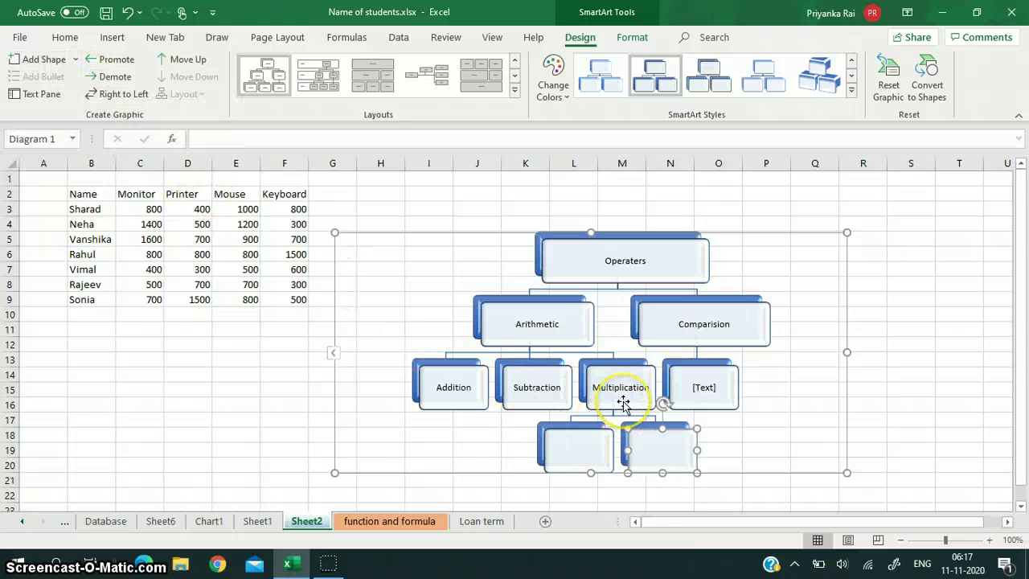
pyautogui.click(661, 449)
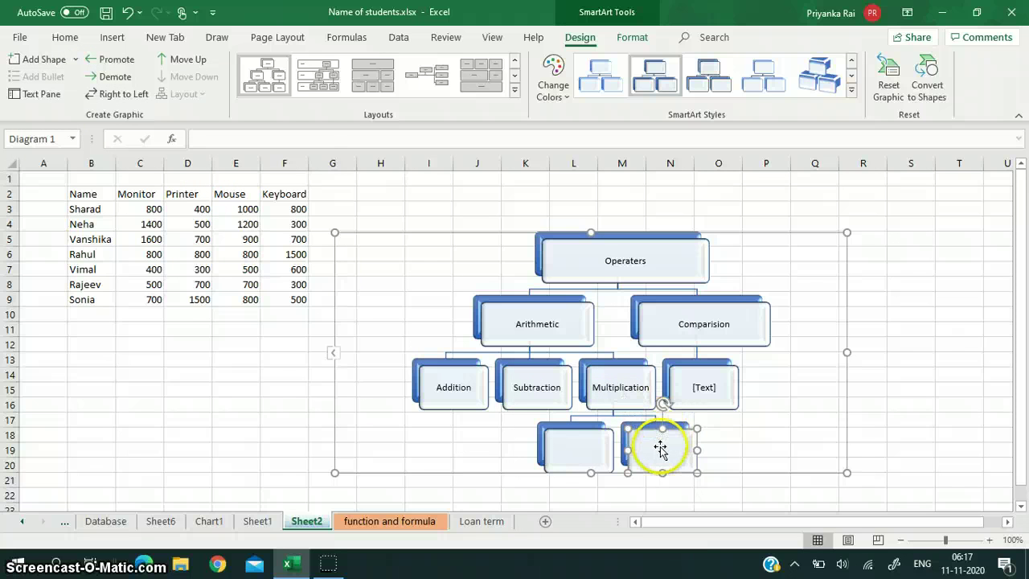
pyautogui.click(127, 14)
pyautogui.click(128, 14)
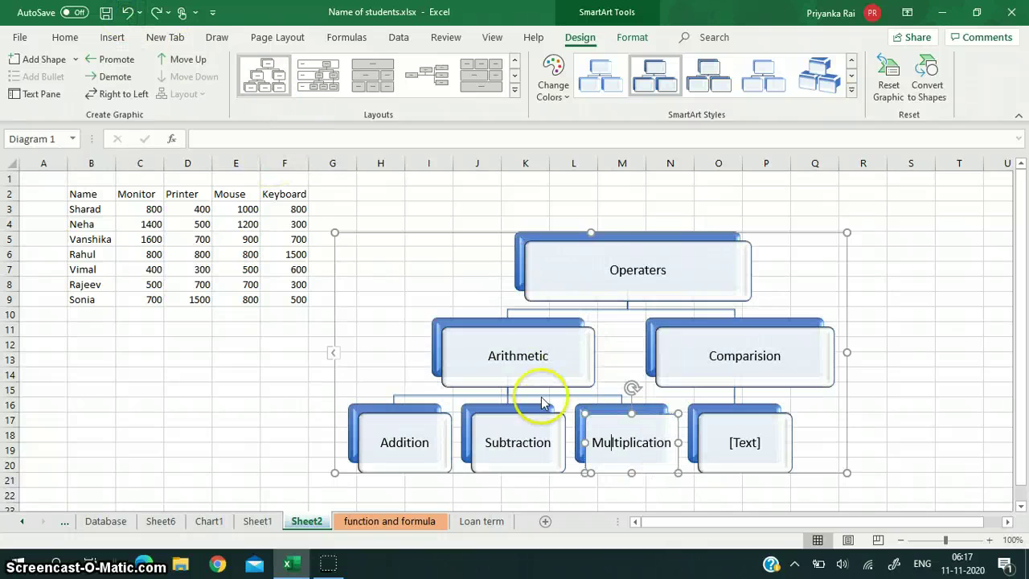
# - Add a blank shape after Multiplication on the same level under Arithmetic
pyautogui.click(675, 442)
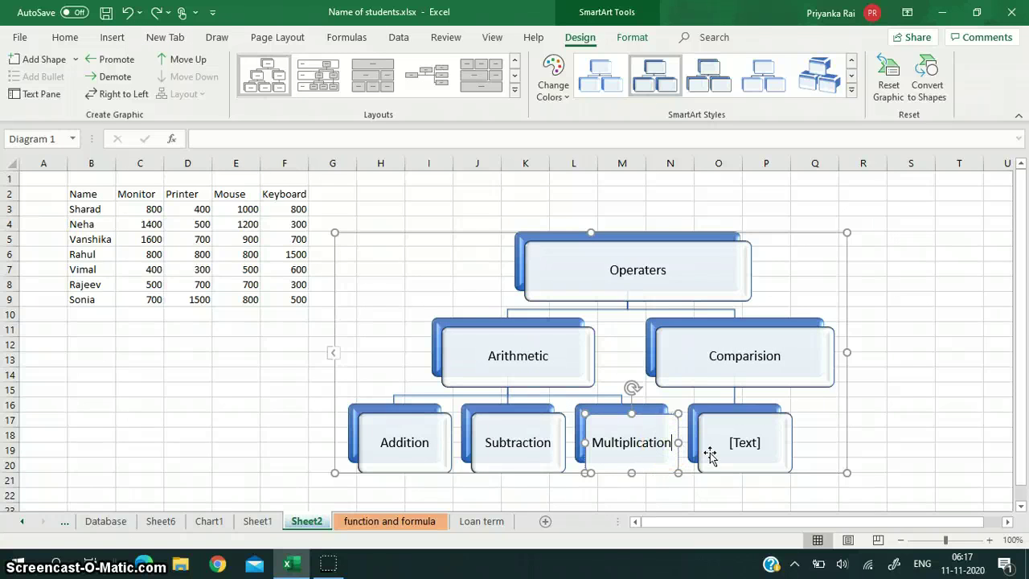
pyautogui.click(77, 60)
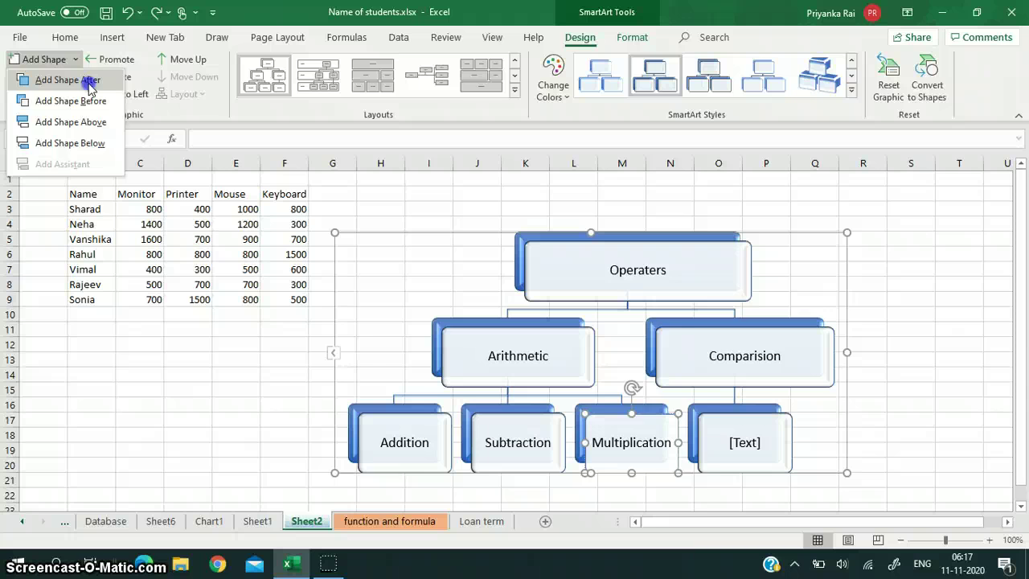
pyautogui.click(68, 81)
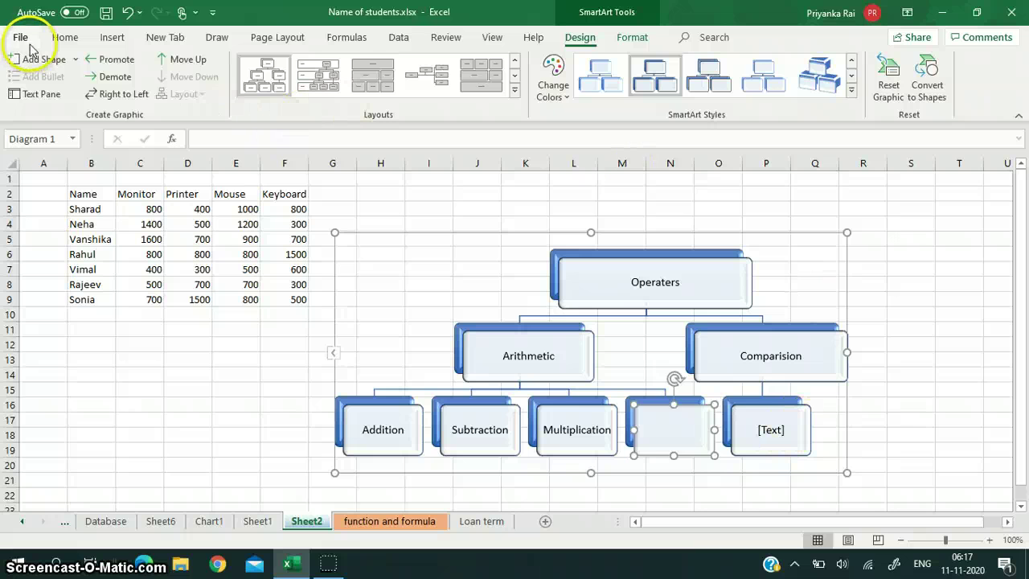
# - Promote the blank shape after Multiplication to the Arithmetic level and demote it back to the third level
pyautogui.click(674, 434)
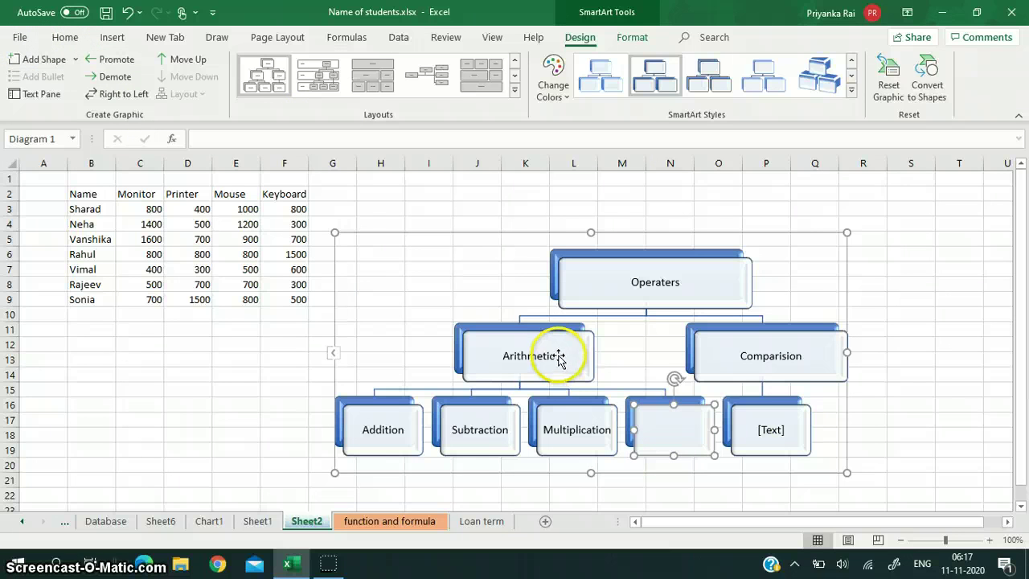
pyautogui.click(120, 60)
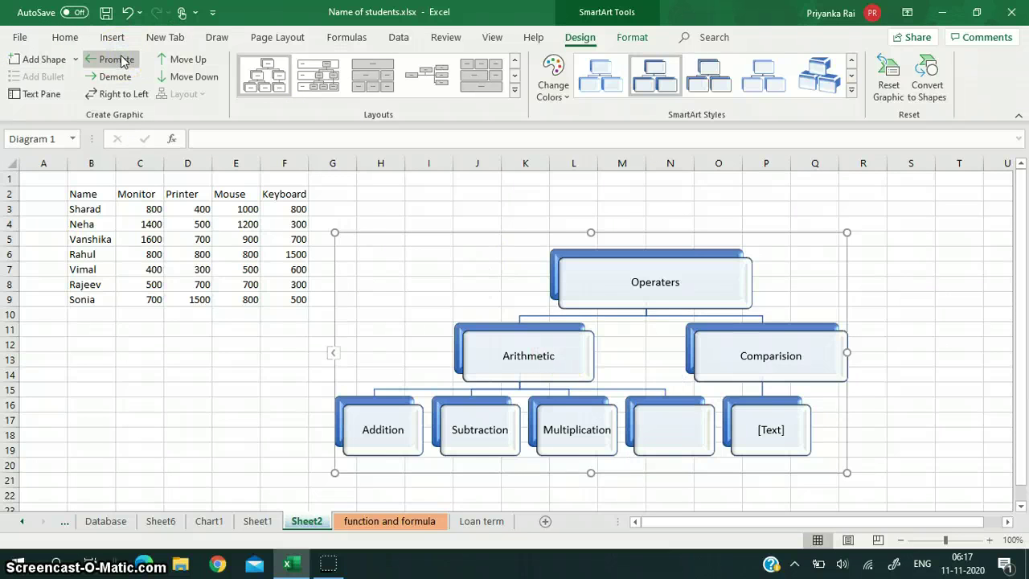
pyautogui.click(616, 362)
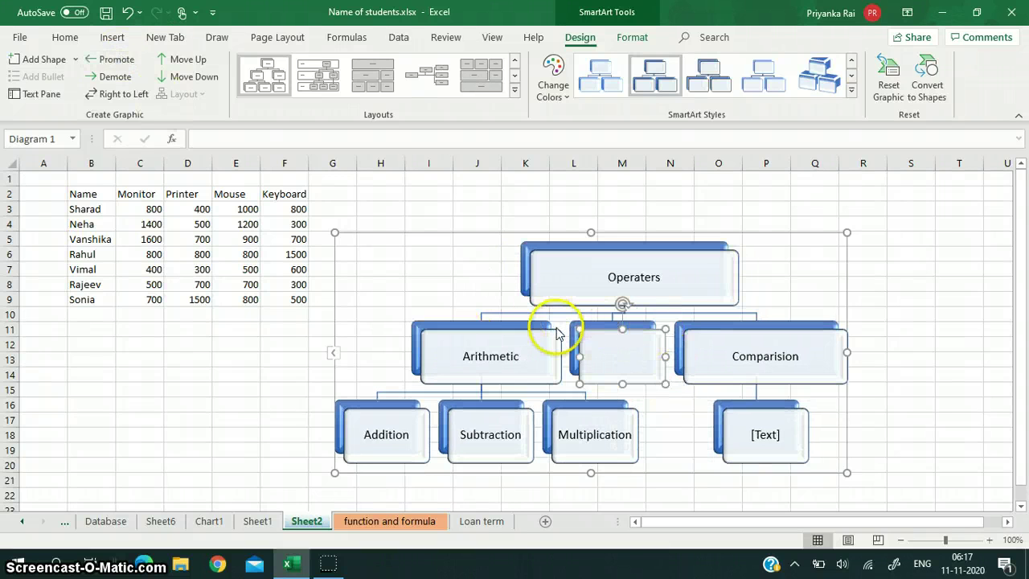
pyautogui.click(113, 76)
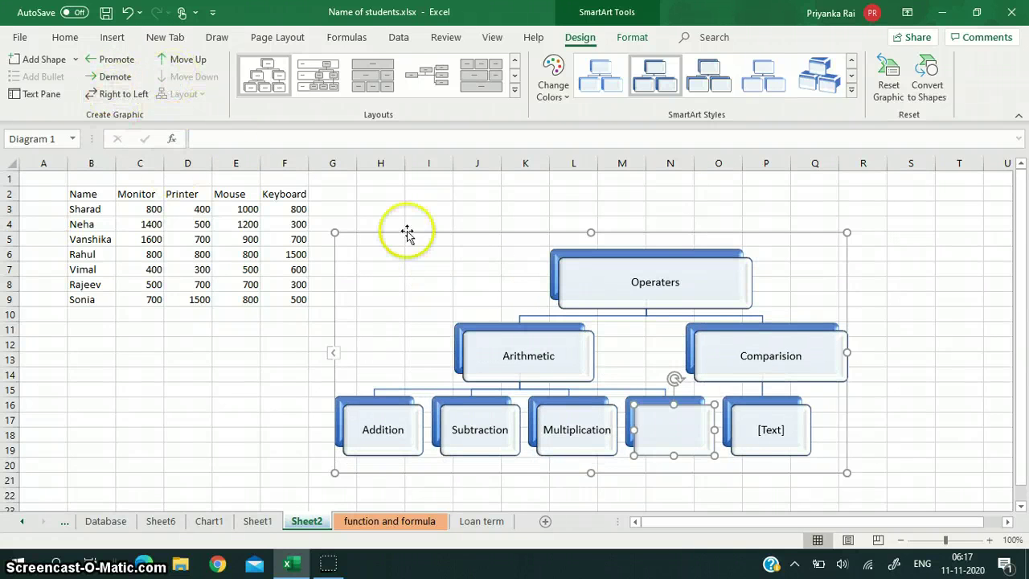
# - Recolor the operators SmartArt graphic with the second Accent 2 color variation, keeping its current SmartArt style
pyautogui.click(555, 90)
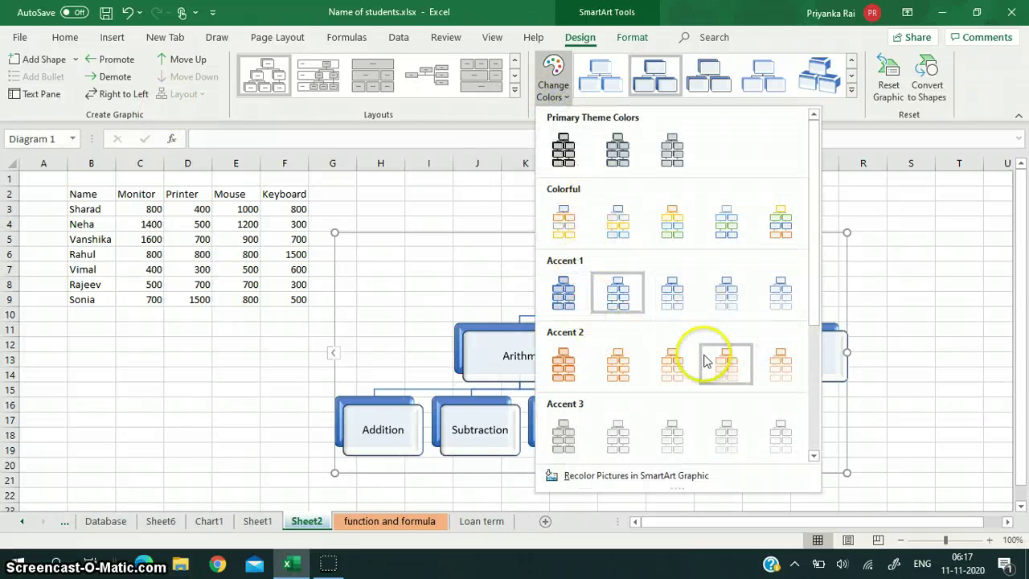
pyautogui.click(618, 364)
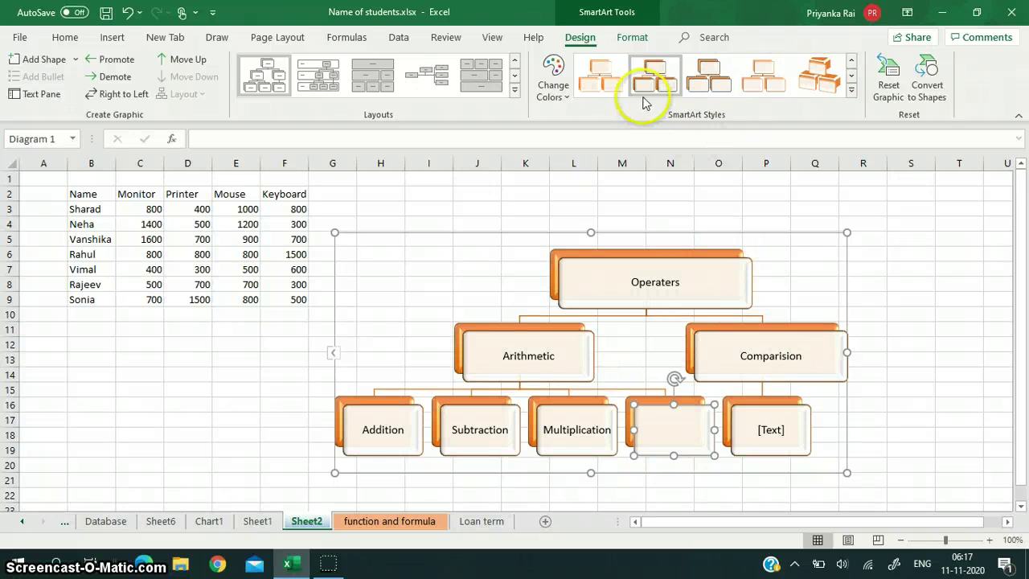
pyautogui.click(653, 71)
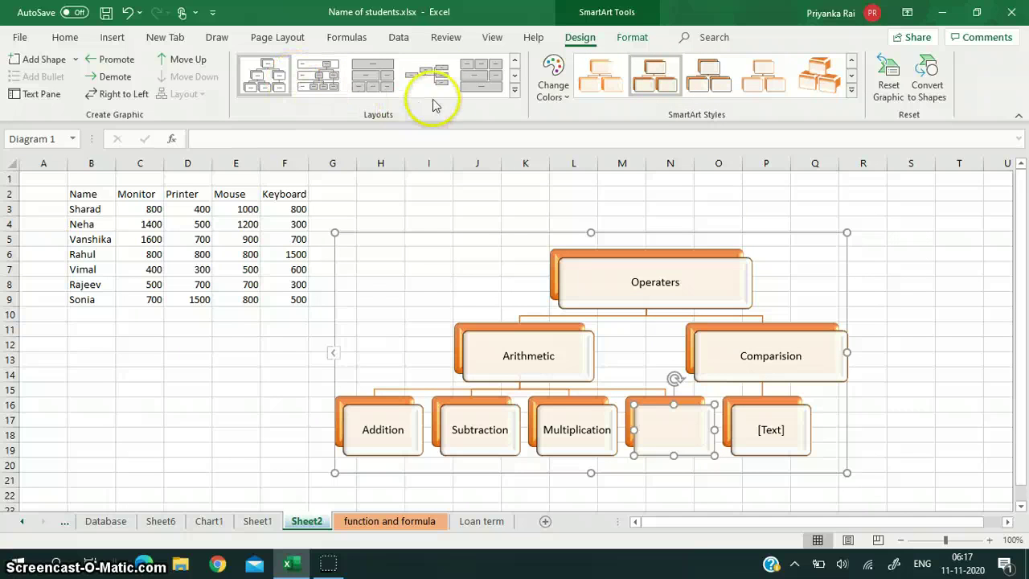
pyautogui.click(631, 38)
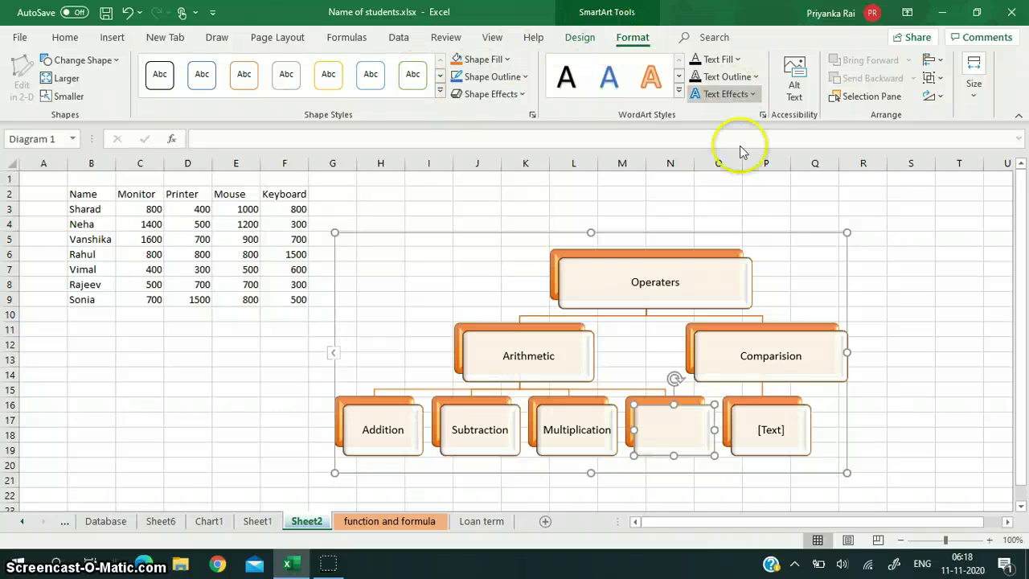
pyautogui.click(718, 267)
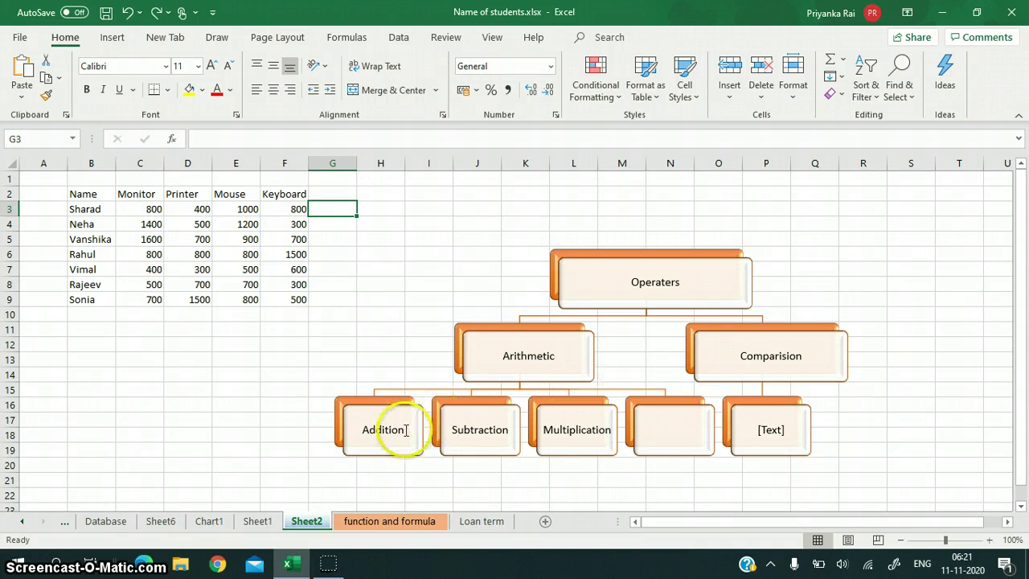
# - In Sheet1, move the Sale of Computer Parts chart below the data table, with its upper edge at about row 17
pyautogui.click(257, 521)
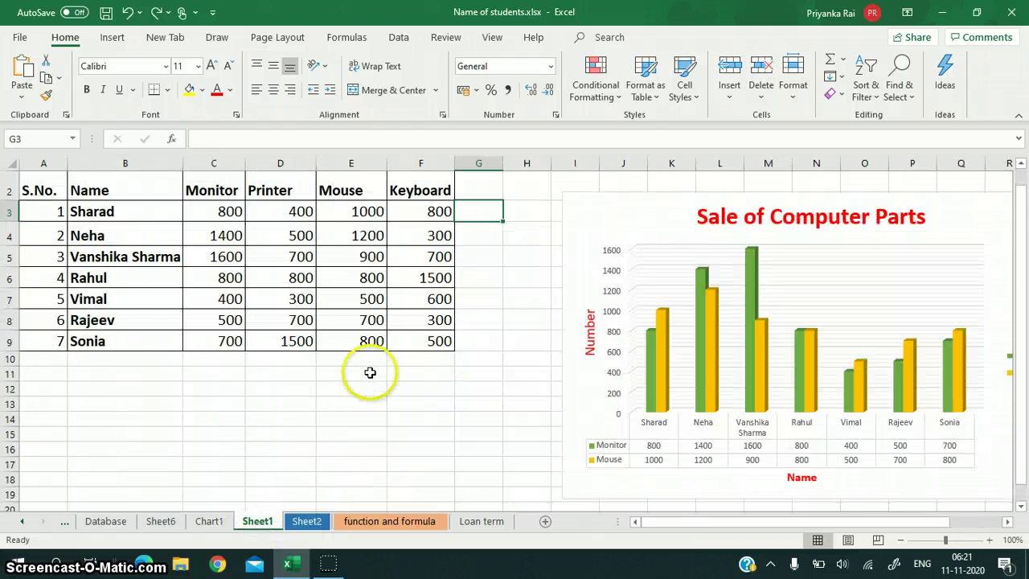
pyautogui.click(828, 293)
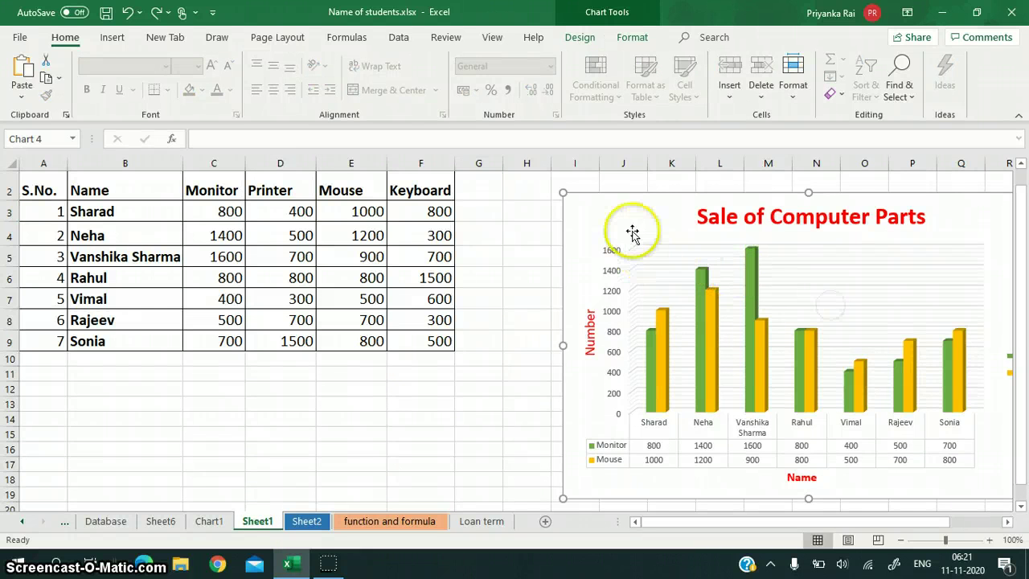
pyautogui.moveTo(616, 218); pyautogui.dragTo(425, 549)
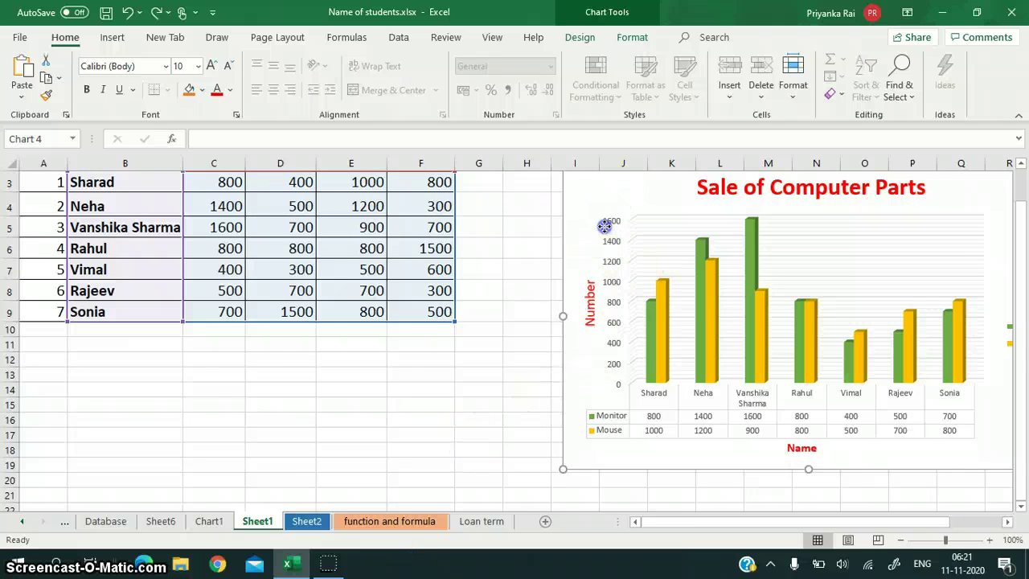
pyautogui.moveTo(604, 226); pyautogui.dragTo(83, 460)
pyautogui.scroll(1, 395, 276)
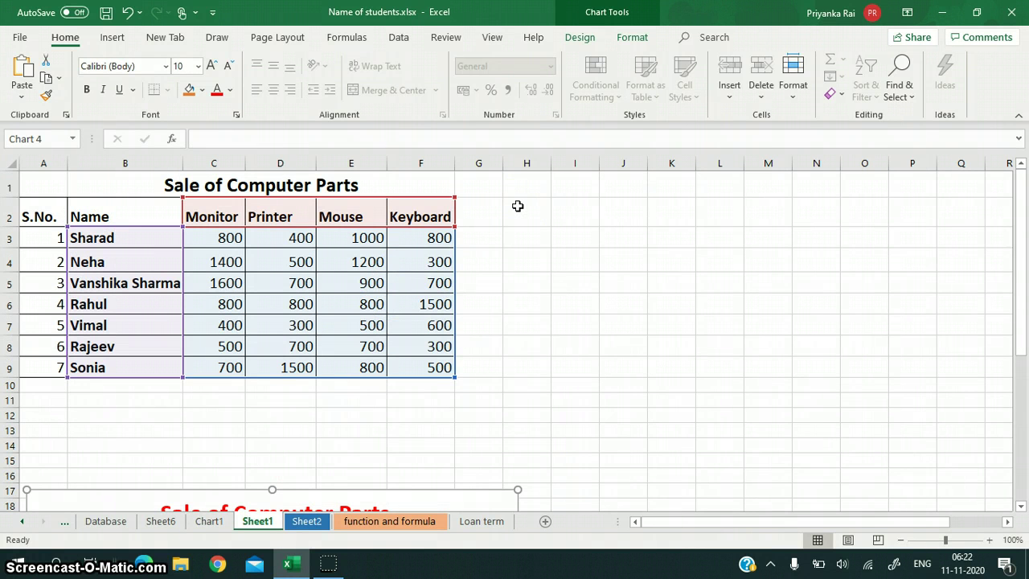
# - Insert a column sparkline in cell G3 using the data range C3:F3
pyautogui.click(487, 239)
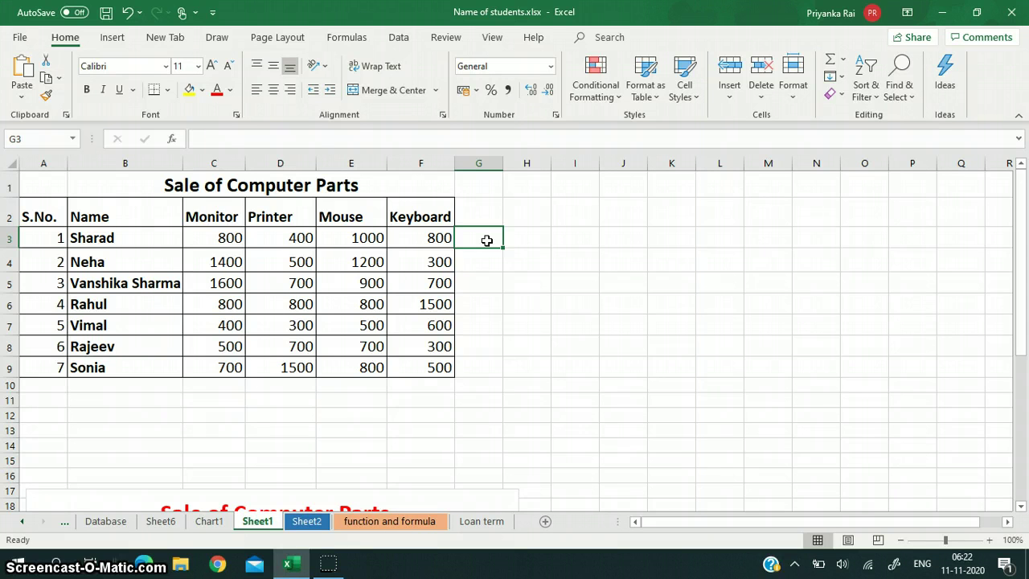
pyautogui.click(483, 232)
pyautogui.click(113, 38)
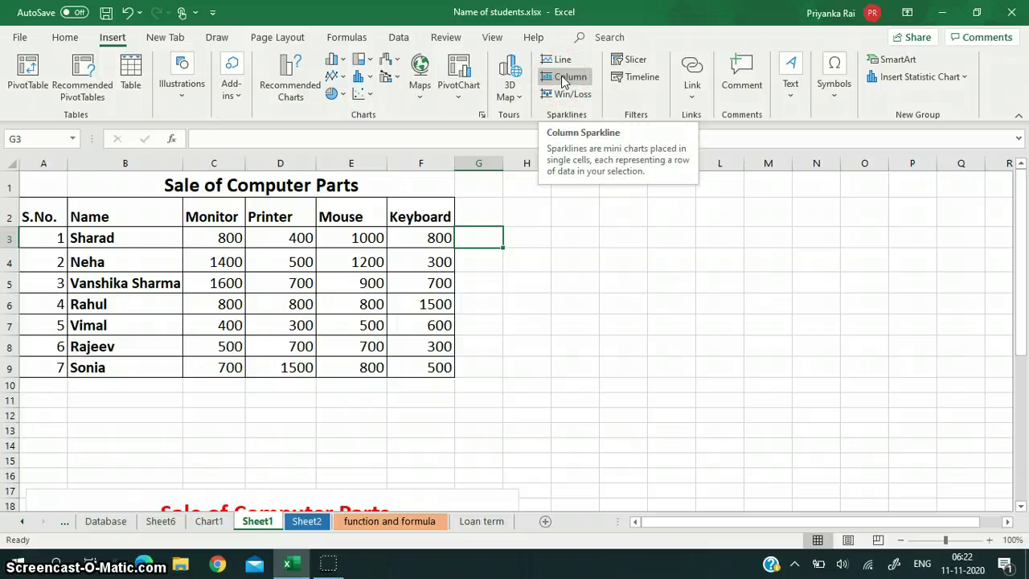
pyautogui.click(564, 81)
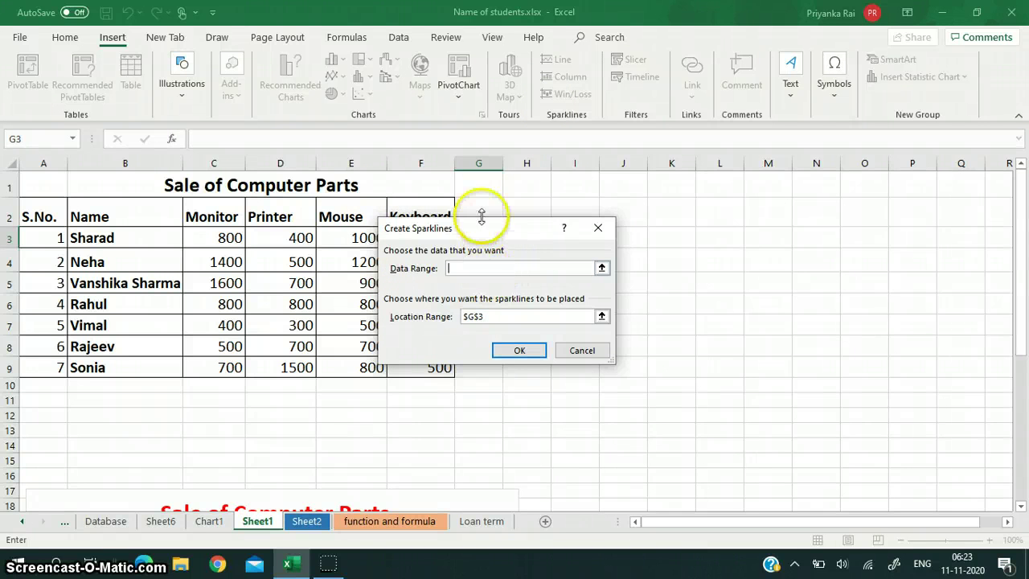
pyautogui.moveTo(494, 230); pyautogui.dragTo(610, 241)
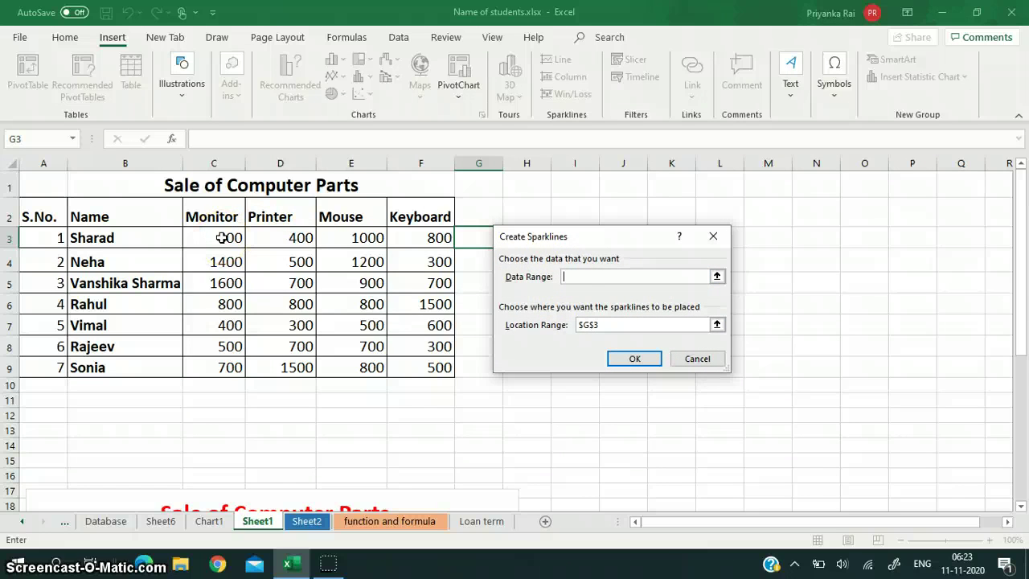
pyautogui.moveTo(221, 237); pyautogui.dragTo(424, 238)
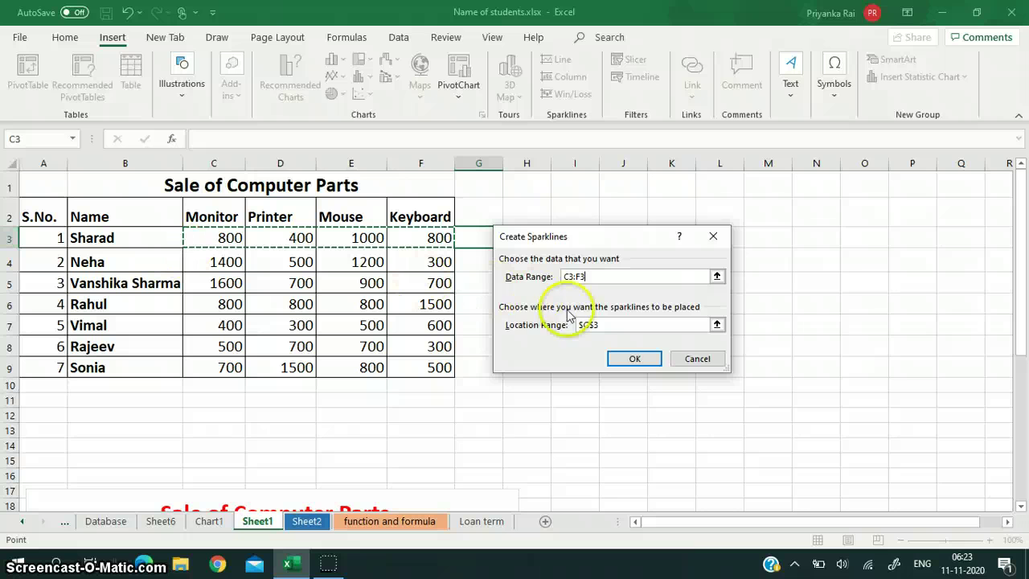
pyautogui.click(632, 359)
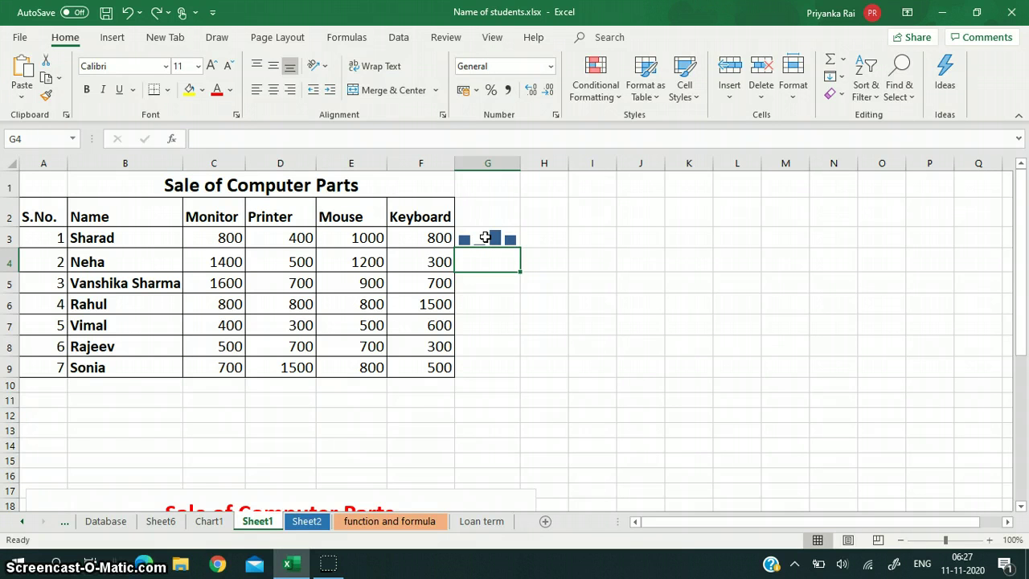
# - Set the G3 sparkline's color to red and fill it down through cell G9
pyautogui.click(485, 237)
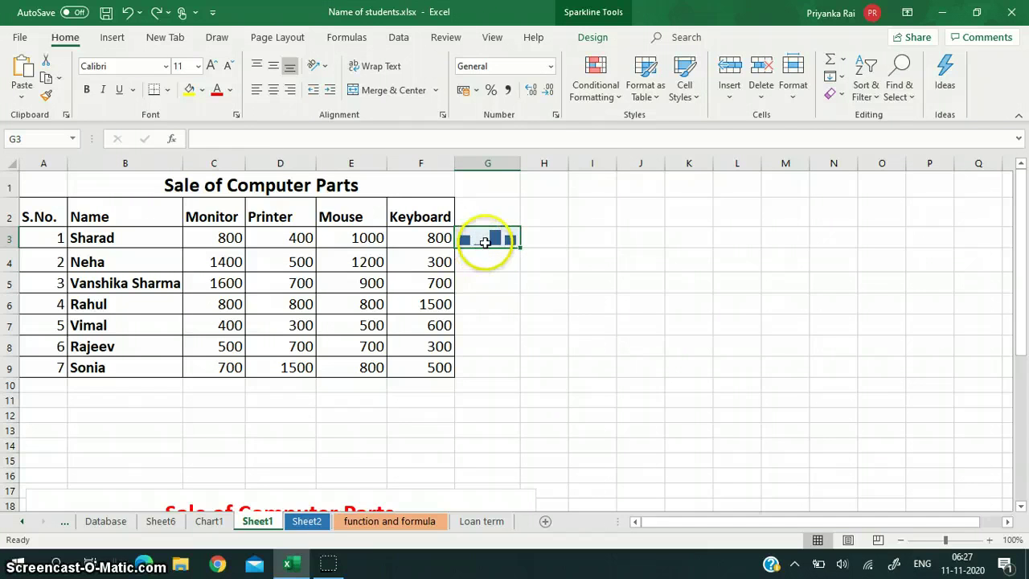
pyautogui.click(594, 37)
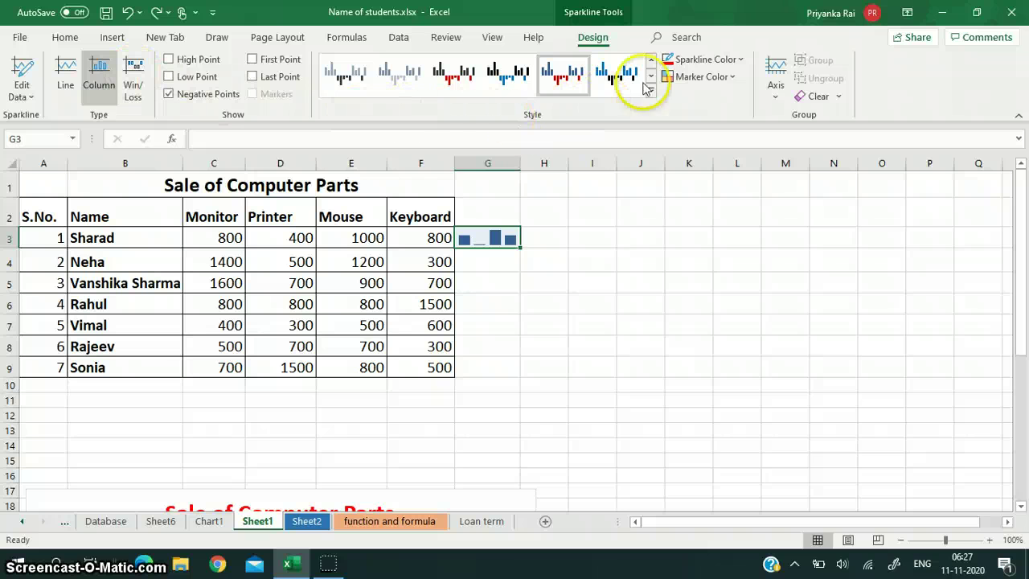
pyautogui.click(741, 61)
pyautogui.click(681, 199)
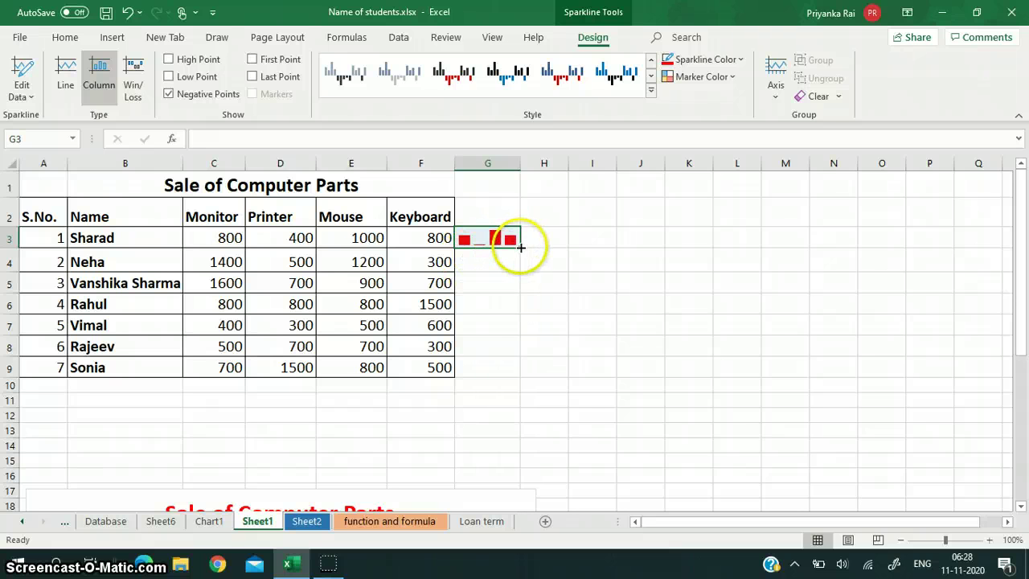
pyautogui.moveTo(521, 248); pyautogui.dragTo(512, 374)
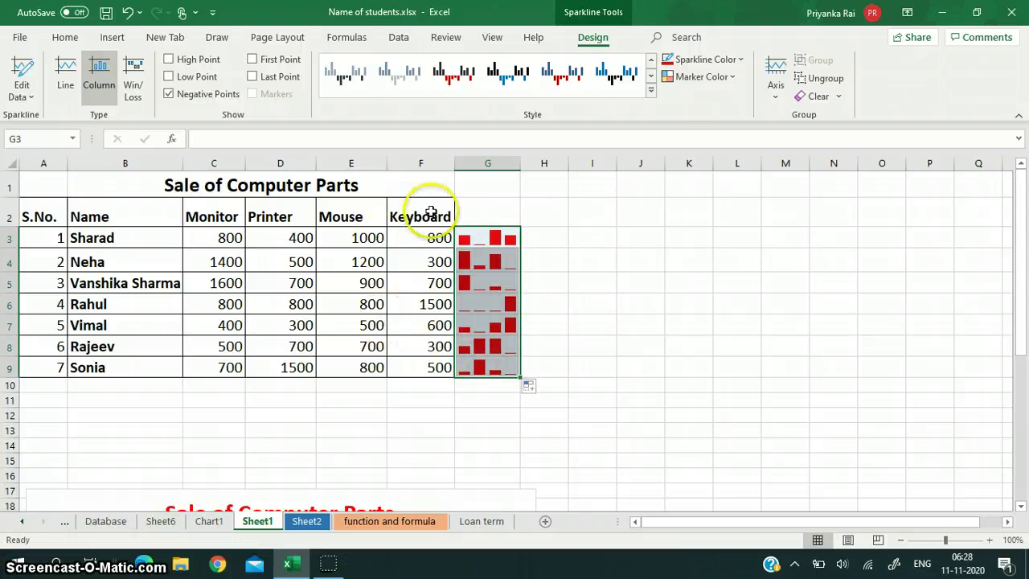